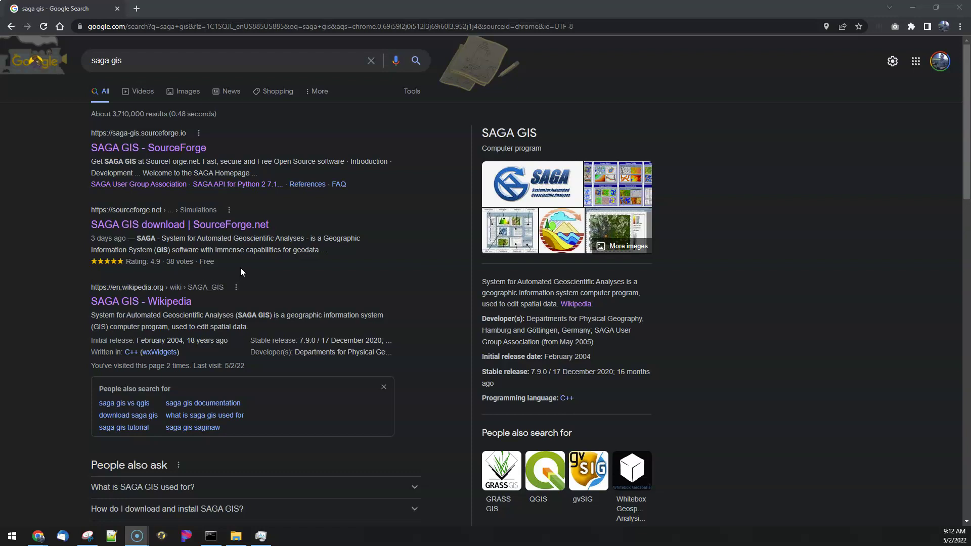
Open the SAGA GIS SourceForge result in a new tab and go to the official SAGA homepage
{"action": "right_click", "coordinate": [169, 150]}
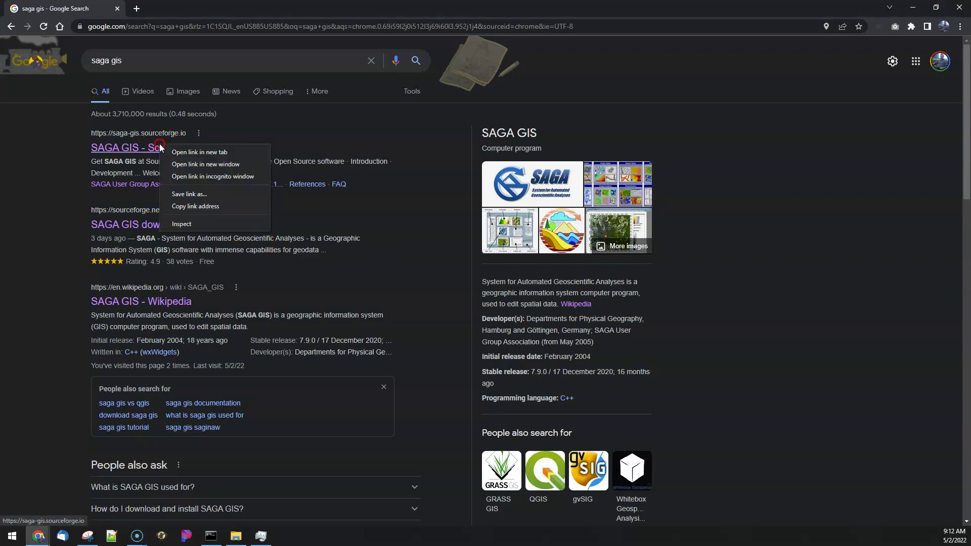
{"action": "left_click", "coordinate": [171, 152]}
{"action": "left_click", "coordinate": [167, 9]}
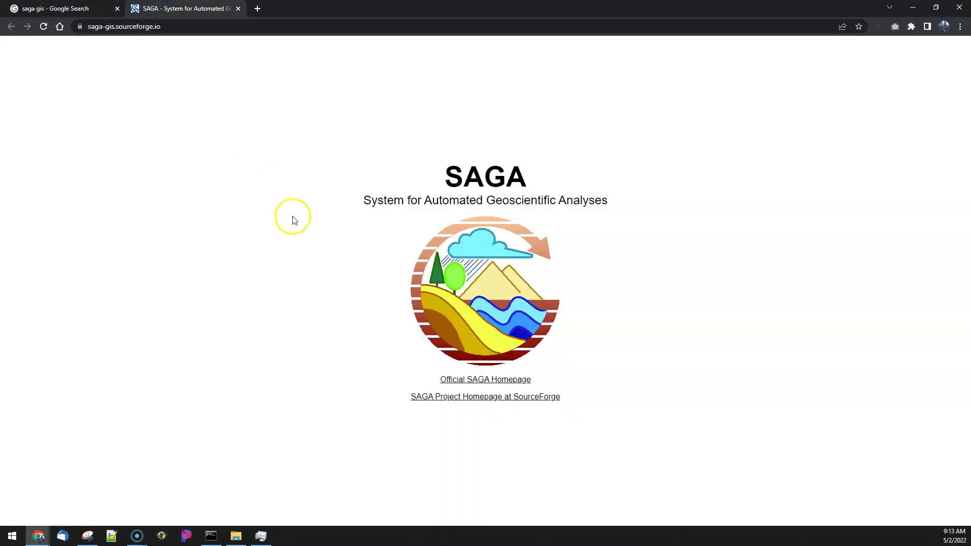
{"action": "left_click", "coordinate": [453, 378]}
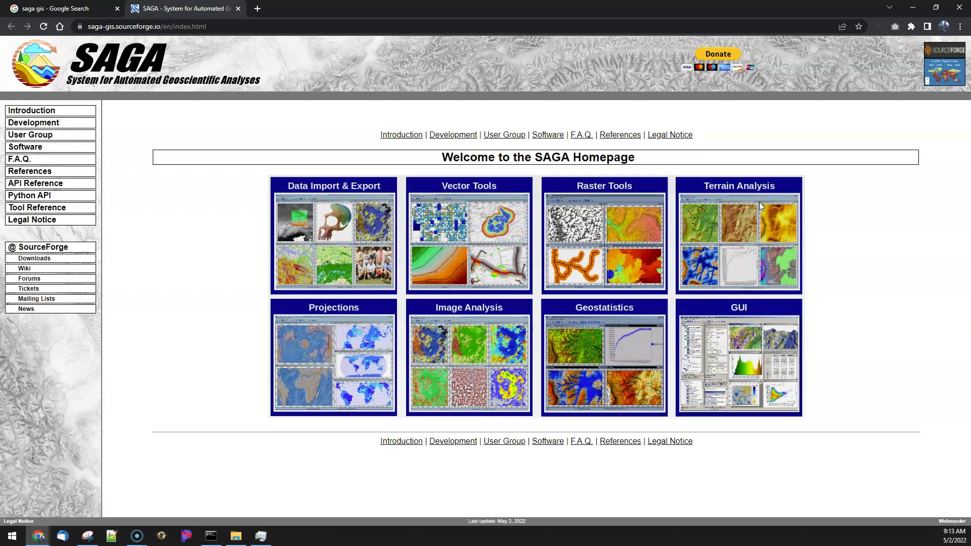
Return to the search results and open the SAGA GIS download page on SourceForge.net
{"action": "left_click", "coordinate": [63, 8]}
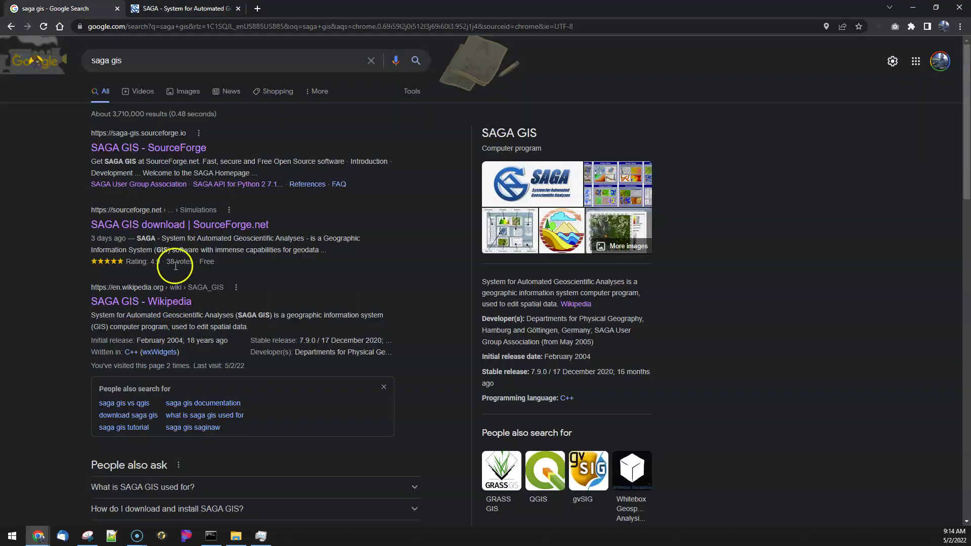
{"action": "left_click", "coordinate": [194, 226]}
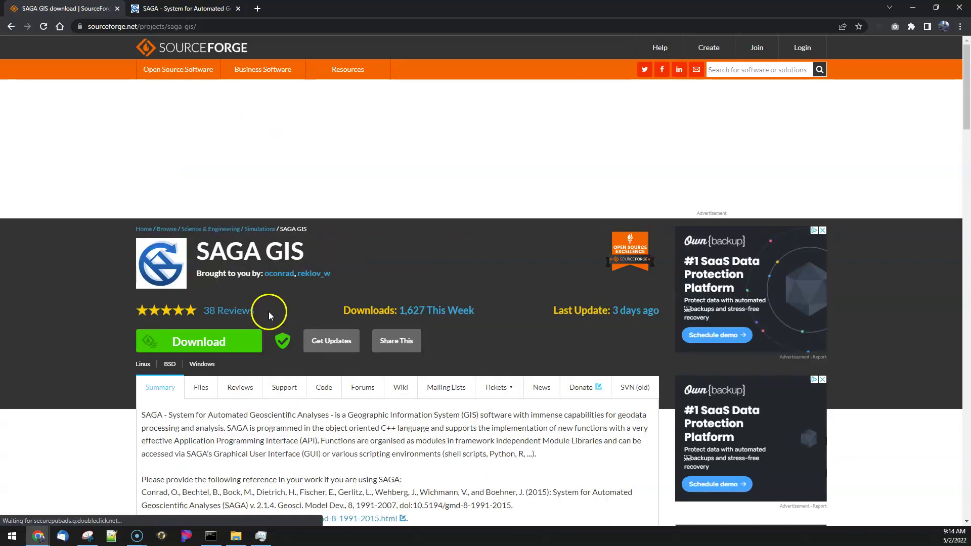
{"action": "scroll", "coordinate": [268, 312], "scroll_direction": "down", "scroll_amount": 3}
{"action": "scroll", "coordinate": [244, 403], "scroll_direction": "up", "scroll_amount": 2}
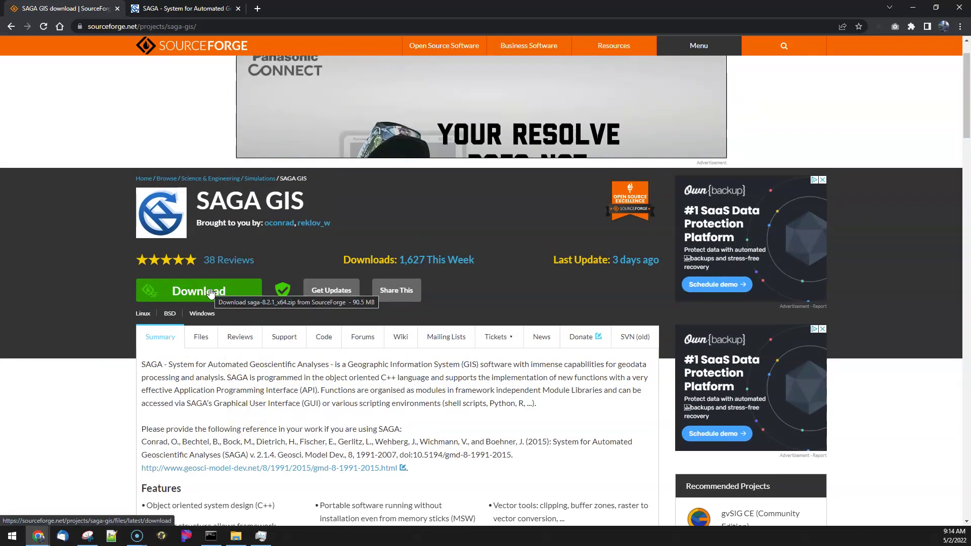
Shrink the browser window and open the extracted saga-8.2.1_x64 folder on the desktop
{"action": "key", "text": "super+Down"}
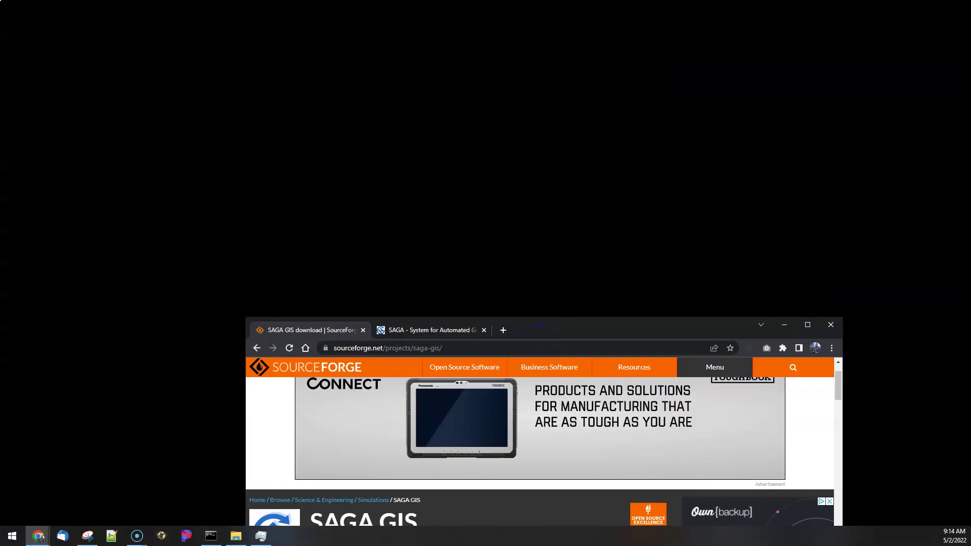
{"action": "left_click", "coordinate": [361, 175]}
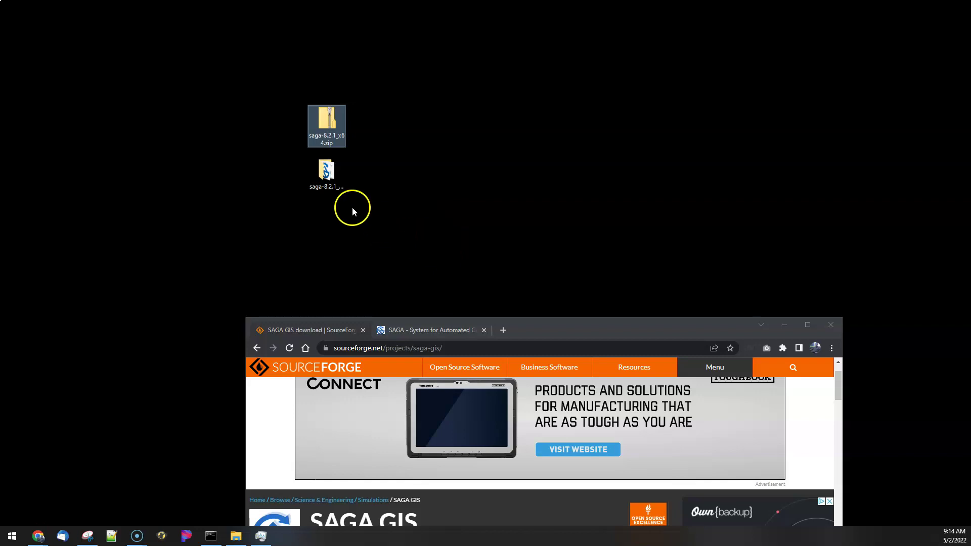
{"action": "key", "text": "Down"}
{"action": "double_click", "coordinate": [315, 173]}
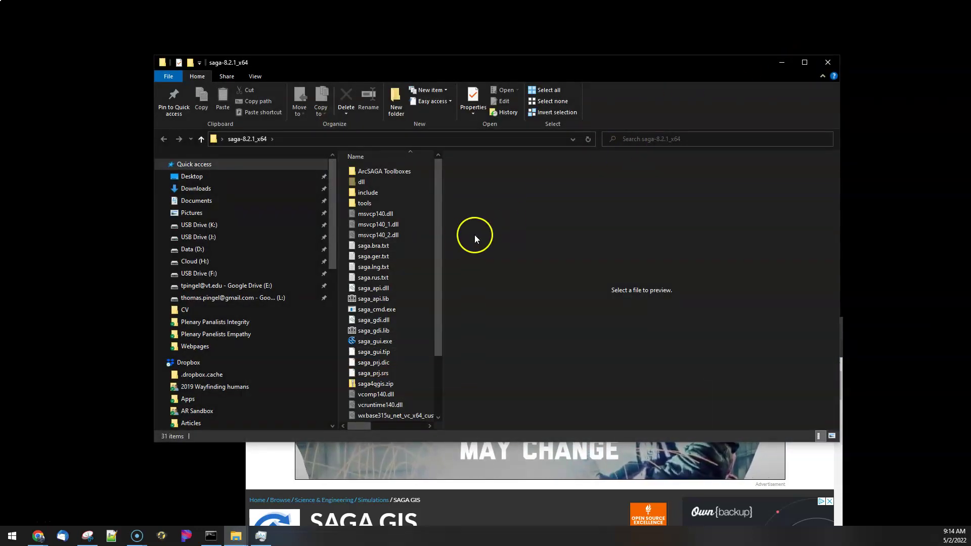
Widen the folder's file list, reposition the window, and launch SAGA with saga_gui.exe
{"action": "left_click_drag", "start_coordinate": [444, 241], "coordinate": [557, 252]}
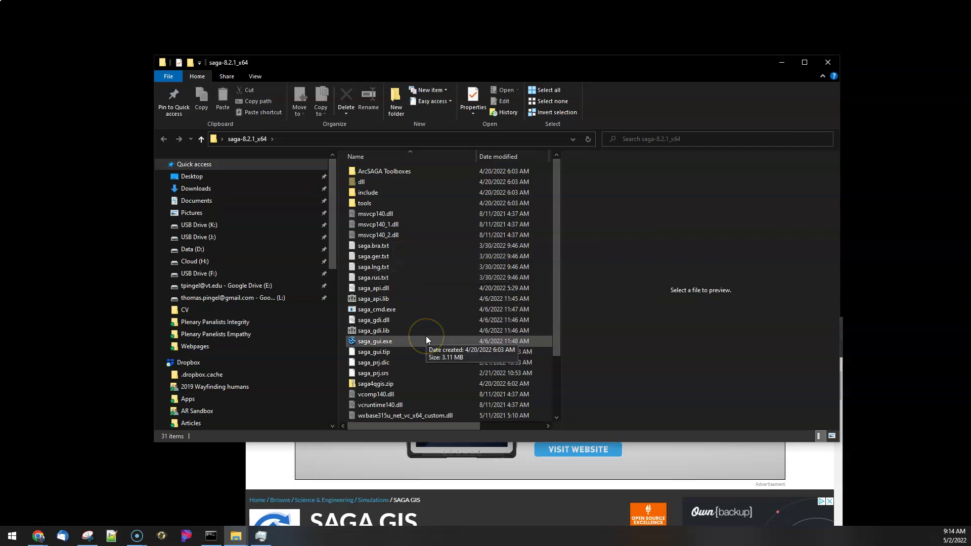
{"action": "left_click_drag", "start_coordinate": [398, 68], "coordinate": [370, 42]}
{"action": "scroll", "coordinate": [362, 270], "scroll_direction": "down", "scroll_amount": 2}
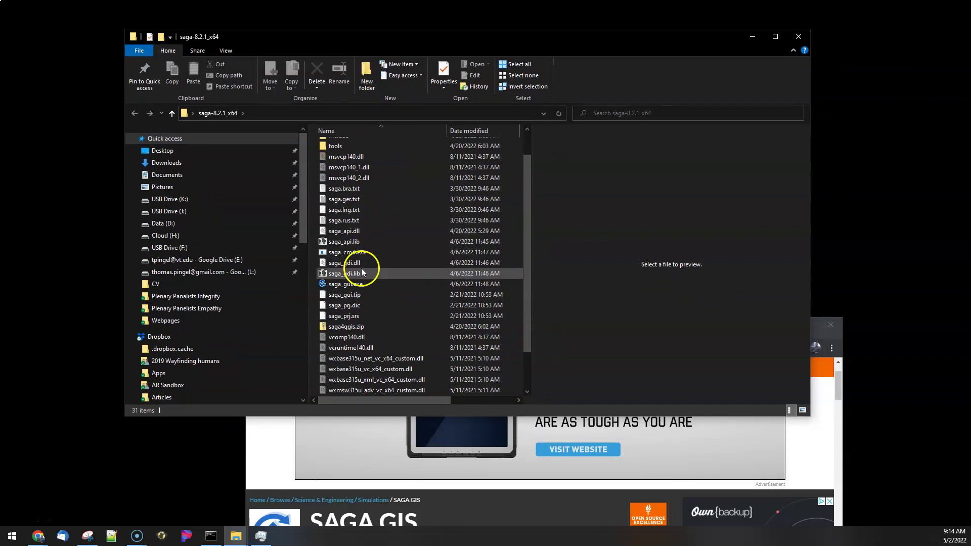
{"action": "scroll", "coordinate": [362, 272], "scroll_direction": "up", "scroll_amount": 1}
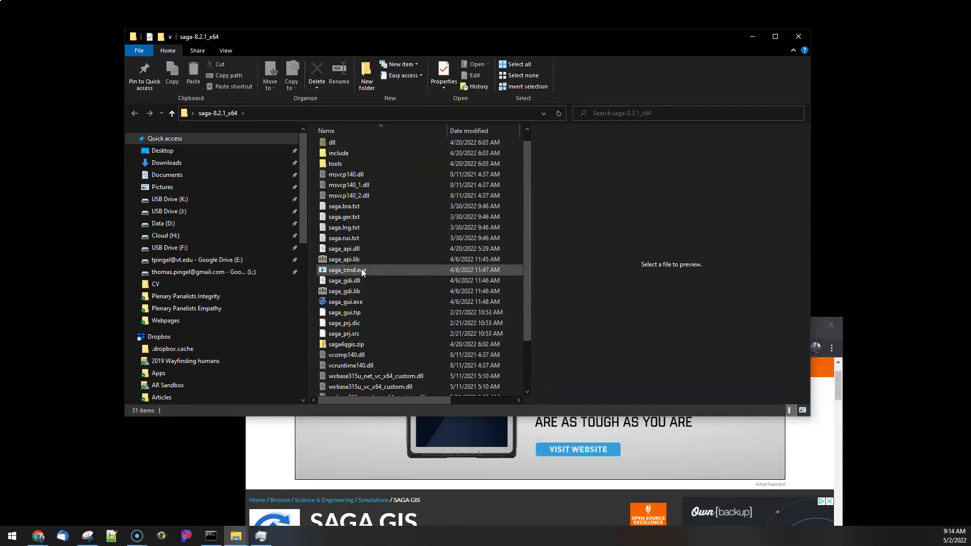
{"action": "double_click", "coordinate": [357, 302]}
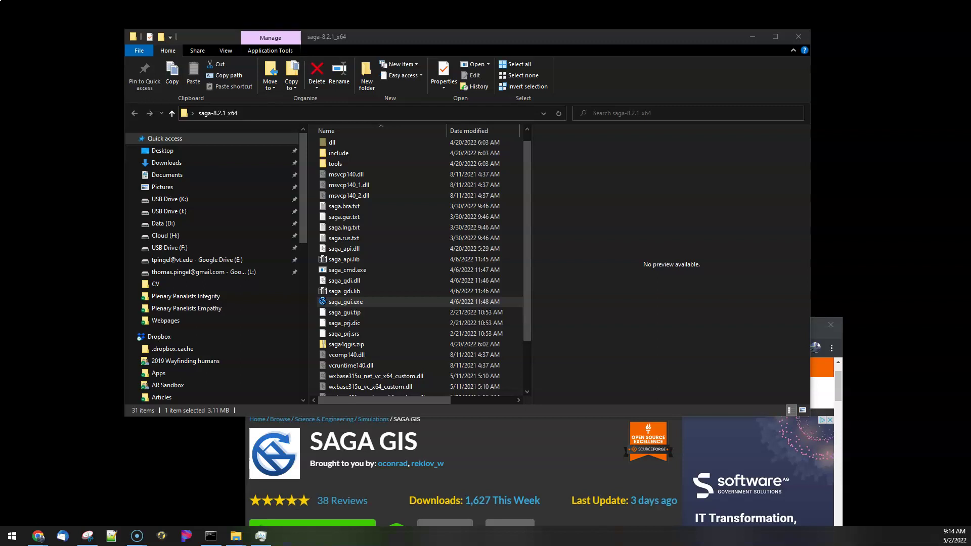
{"action": "left_click", "coordinate": [840, 320]}
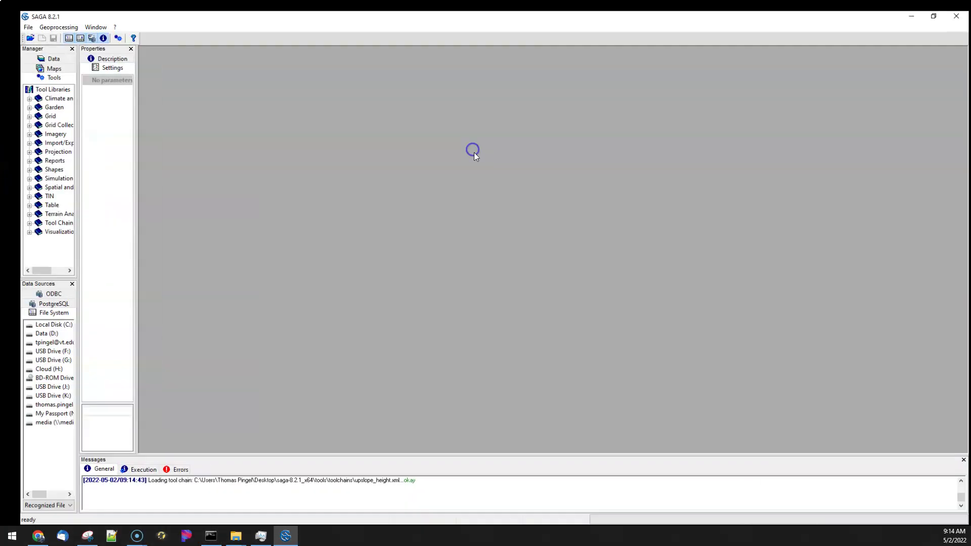
Widen the Properties and Manager areas of the SAGA workspace so their entries are readable
{"action": "left_click_drag", "start_coordinate": [120, 194], "coordinate": [276, 197]}
{"action": "left_click_drag", "start_coordinate": [60, 235], "coordinate": [160, 243]}
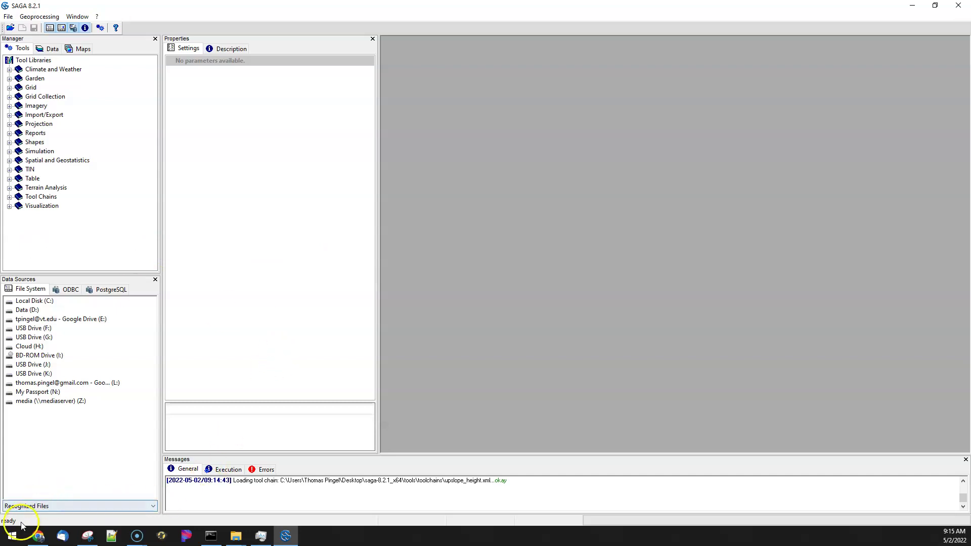
Load the elevation raster USGS_OPR_VA_FEMA-NRCS_SouthCentral_2017_D17_17SNB52002050.tif from the desktop
{"action": "left_click", "coordinate": [10, 28]}
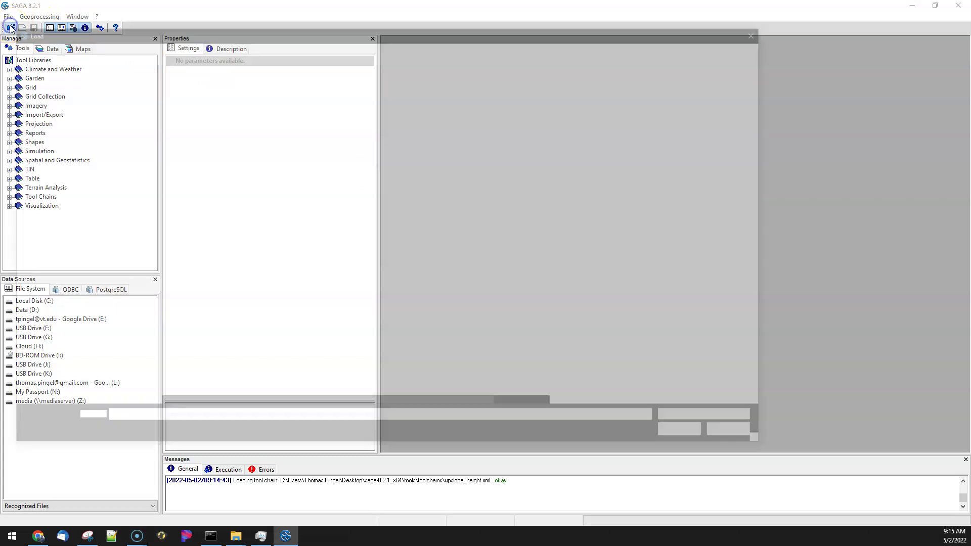
{"action": "left_click", "coordinate": [184, 253]}
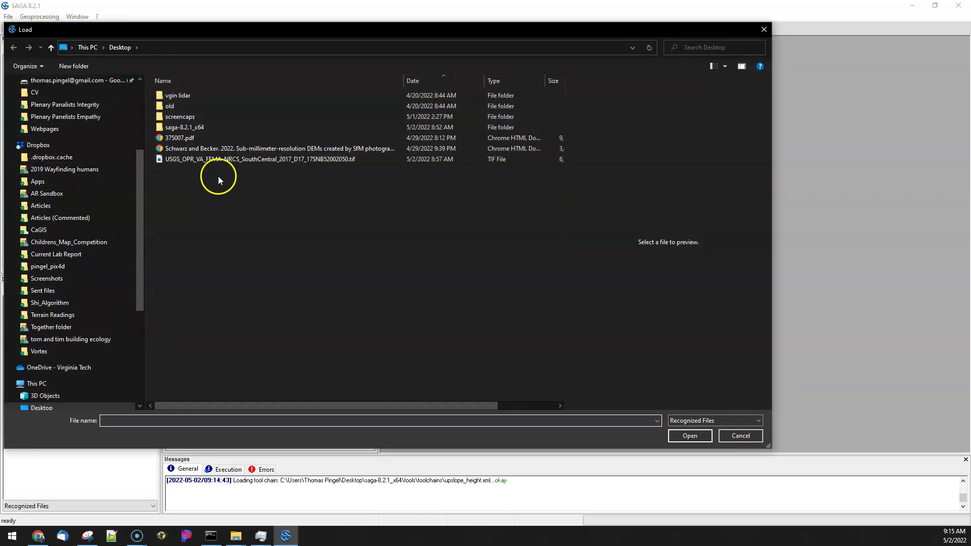
{"action": "left_click", "coordinate": [227, 161]}
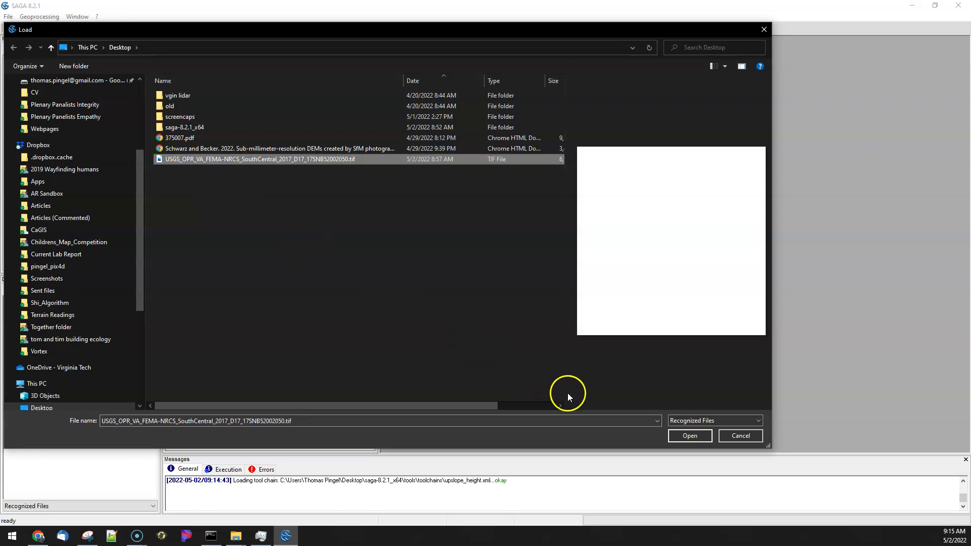
{"action": "left_click", "coordinate": [687, 435]}
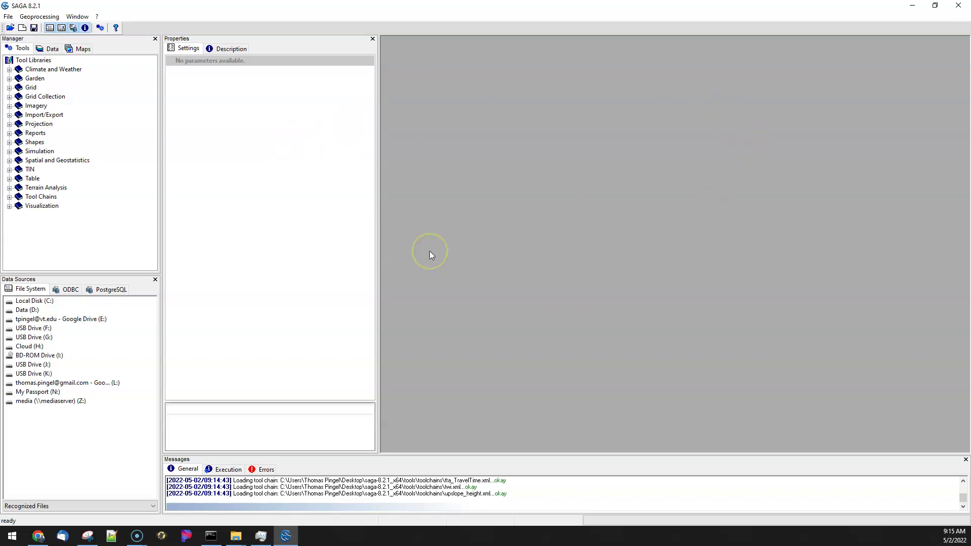
Select the loaded USGS grid in the data tree, widen its properties area, and display the grid in a map
{"action": "left_click", "coordinate": [53, 51]}
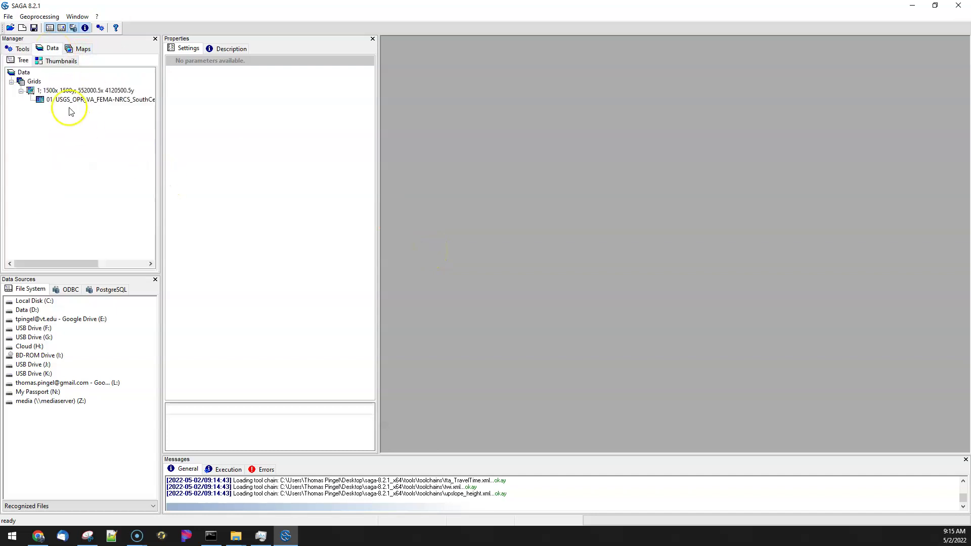
{"action": "left_click", "coordinate": [66, 116]}
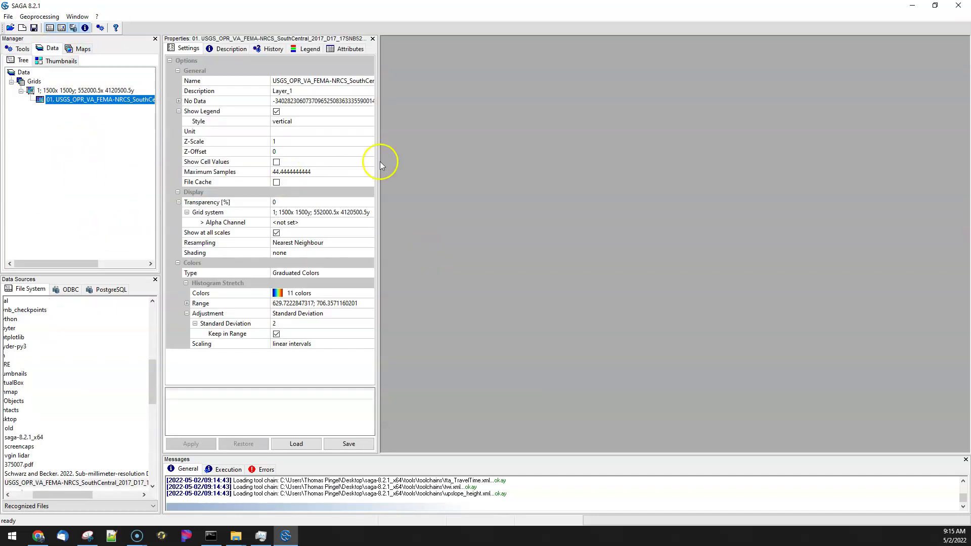
{"action": "left_click_drag", "start_coordinate": [379, 159], "coordinate": [434, 158]}
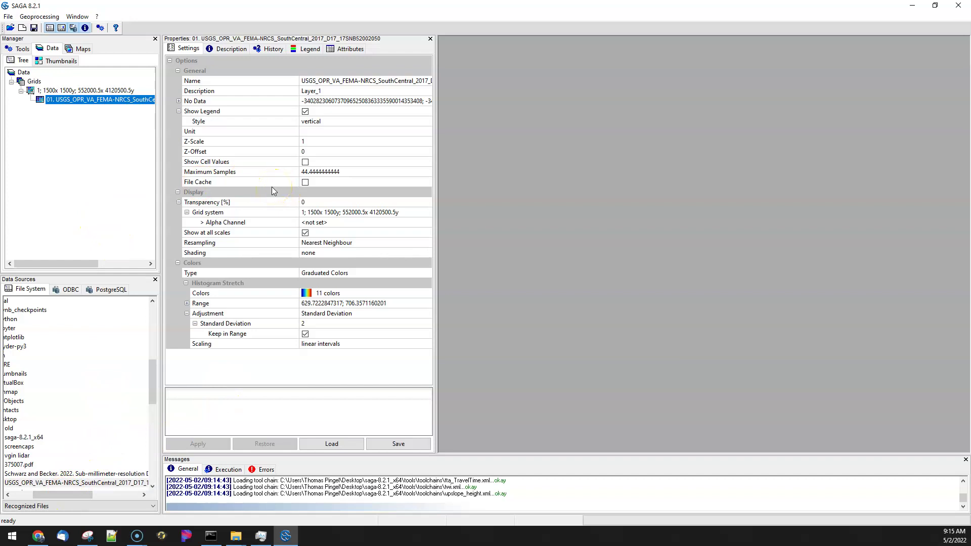
{"action": "right_click", "coordinate": [88, 101]}
{"action": "left_click", "coordinate": [123, 134]}
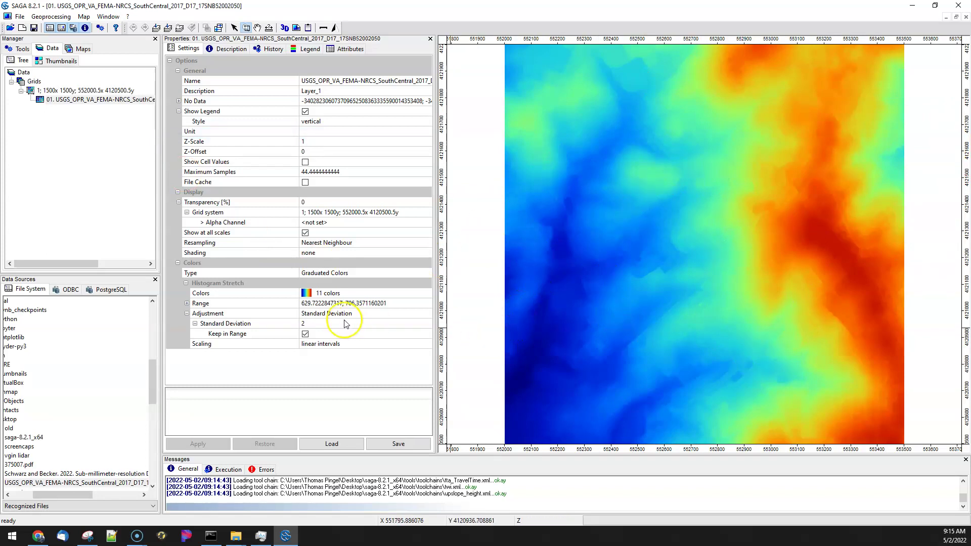
Review the USGS grid's color ramp settings without changes and narrow the properties area to enlarge the map
{"action": "left_click", "coordinate": [319, 294]}
{"action": "left_click", "coordinate": [426, 293]}
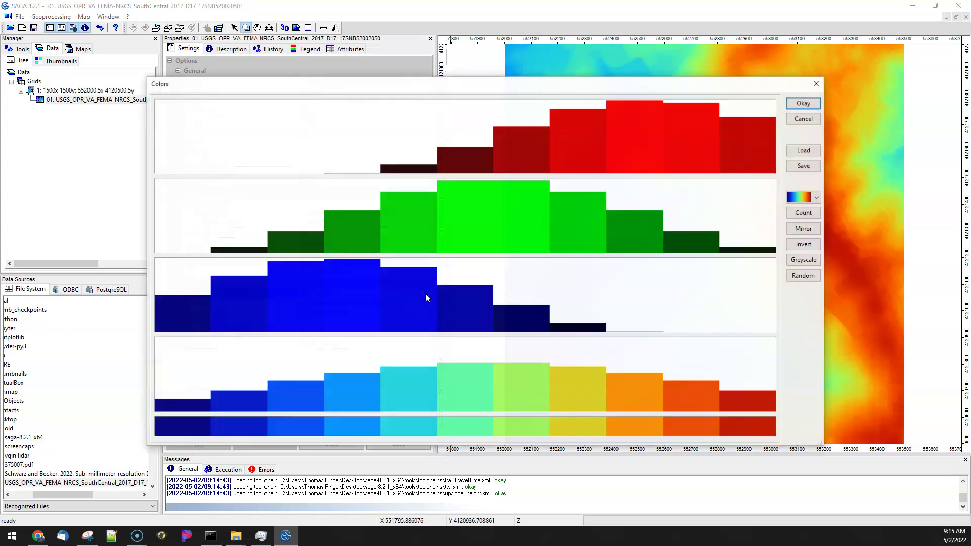
{"action": "left_click", "coordinate": [801, 104]}
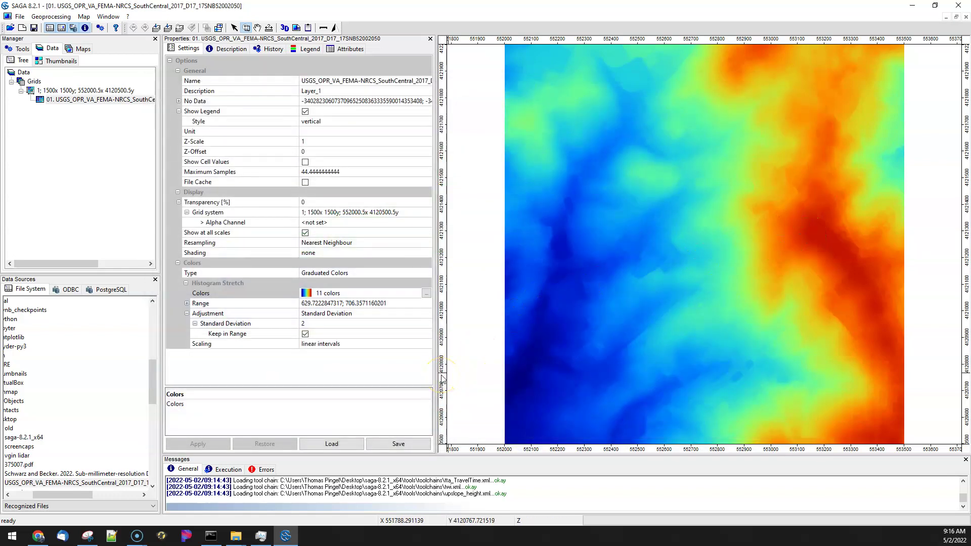
{"action": "left_click_drag", "start_coordinate": [435, 171], "coordinate": [357, 175]}
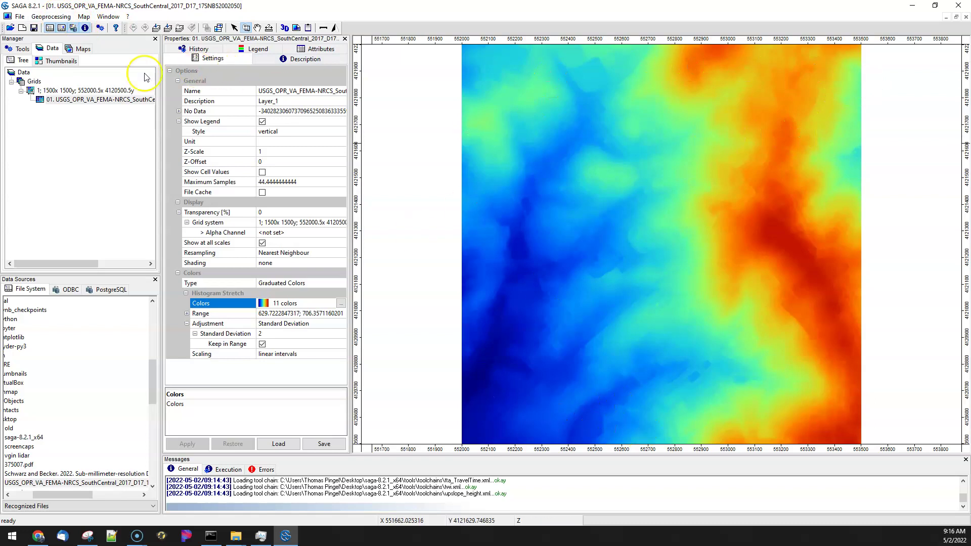
Open the Analytical Hillshading terrain lighting tool and set its grid system to 1; 1500x 1500y; 552000.5x 4120500.5y
{"action": "left_click", "coordinate": [39, 18]}
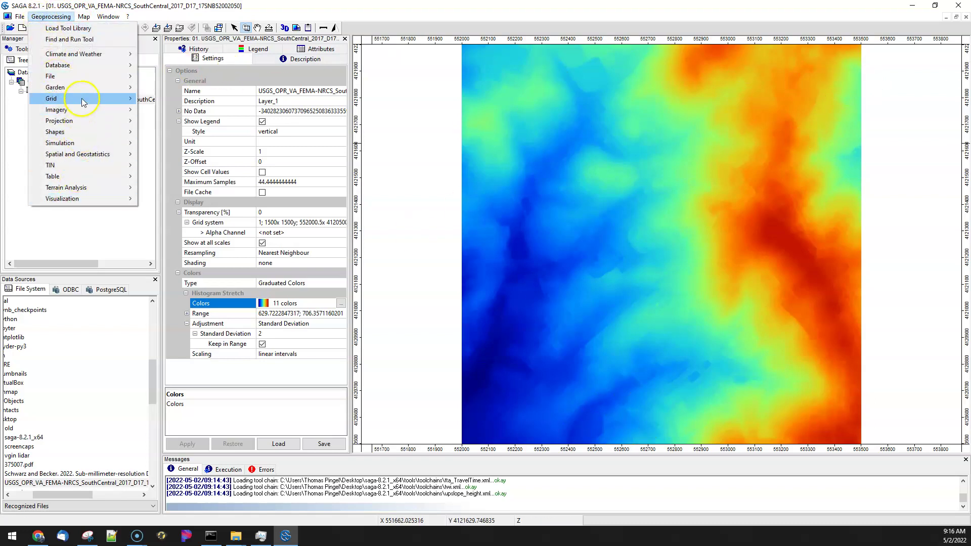
{"action": "mouse_move", "coordinate": [84, 102]}
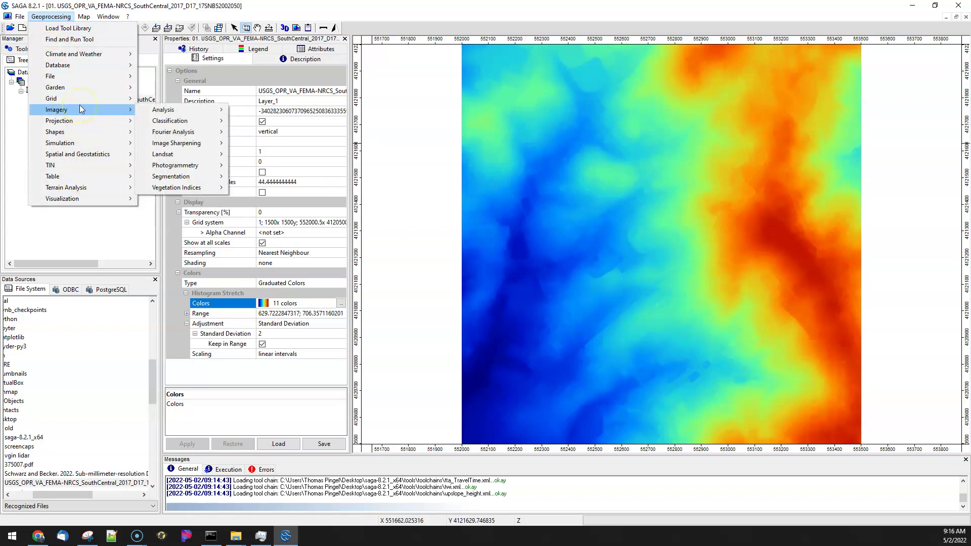
{"action": "mouse_move", "coordinate": [188, 167]}
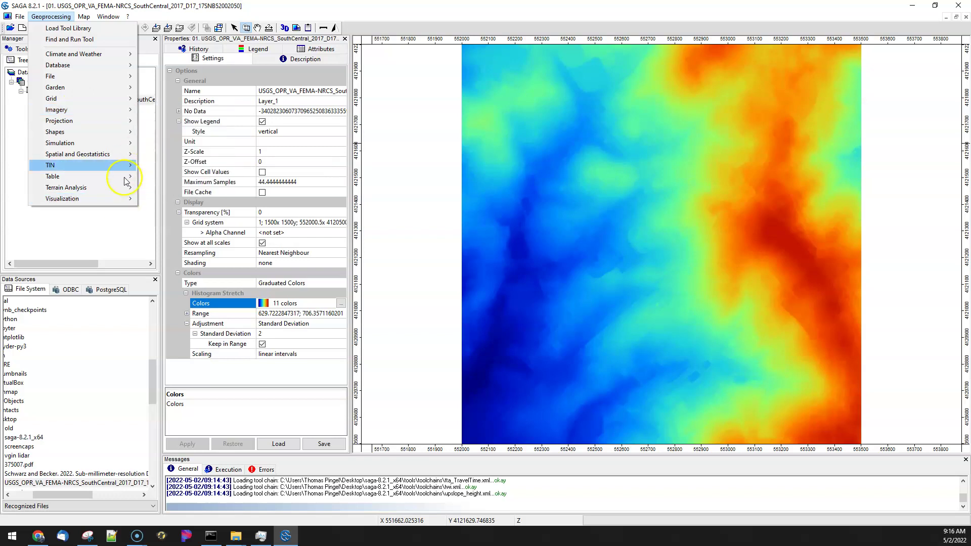
{"action": "mouse_move", "coordinate": [109, 191]}
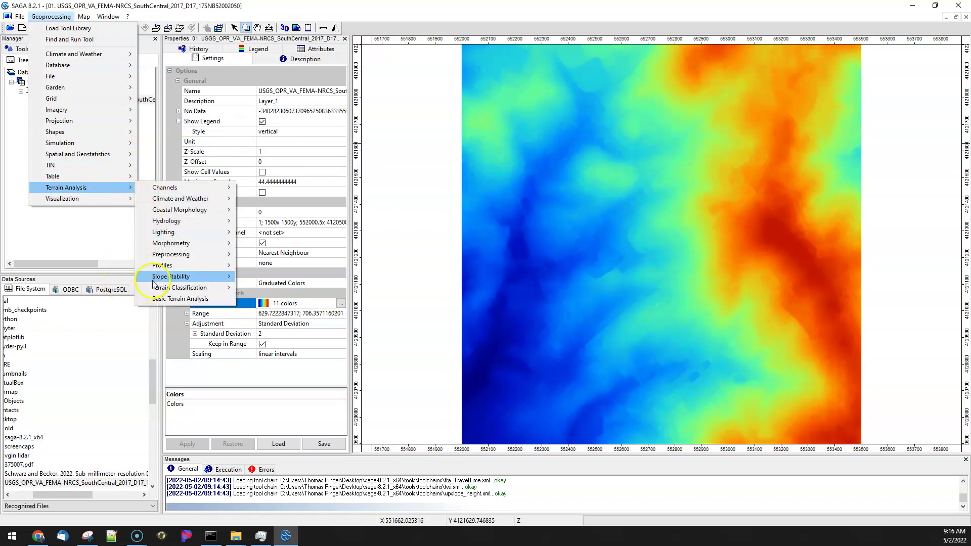
{"action": "mouse_move", "coordinate": [174, 233]}
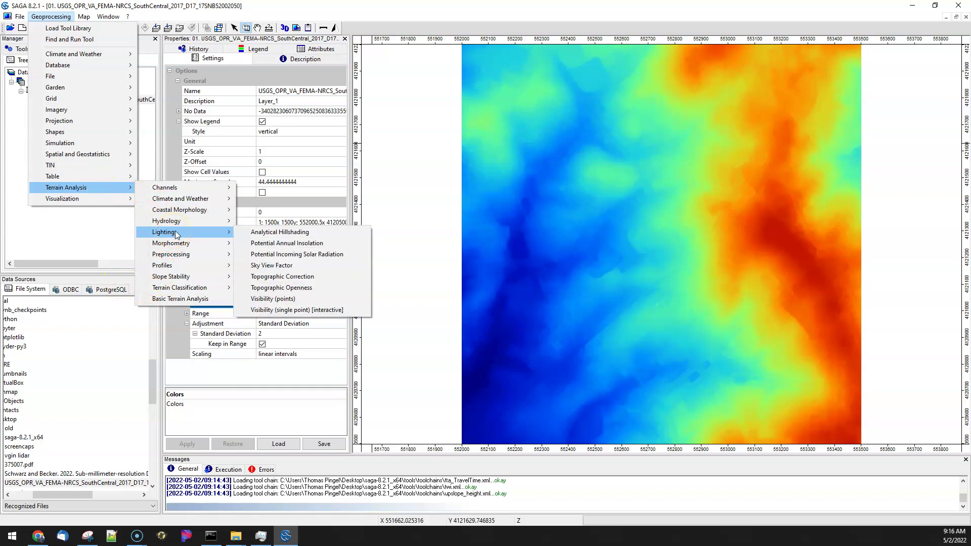
{"action": "left_click", "coordinate": [272, 236]}
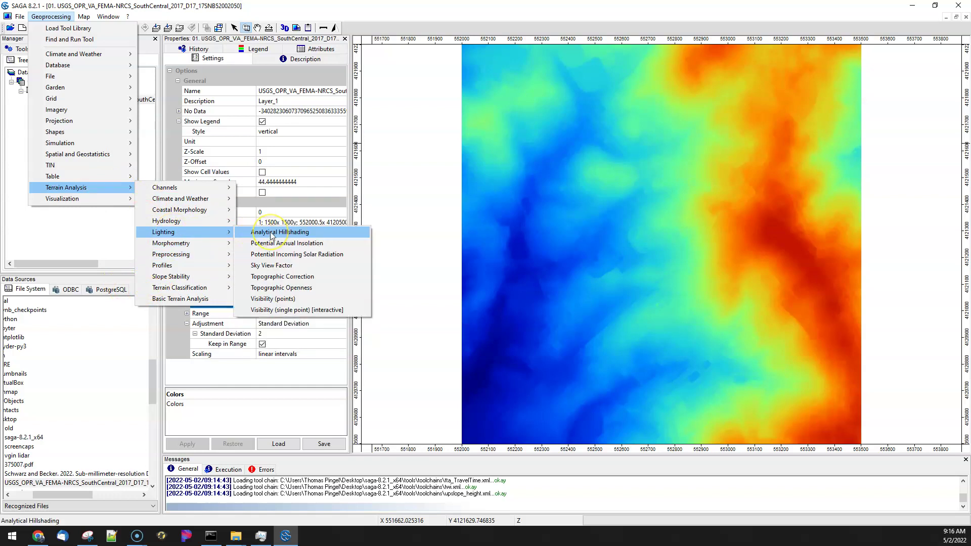
{"action": "left_click", "coordinate": [270, 232]}
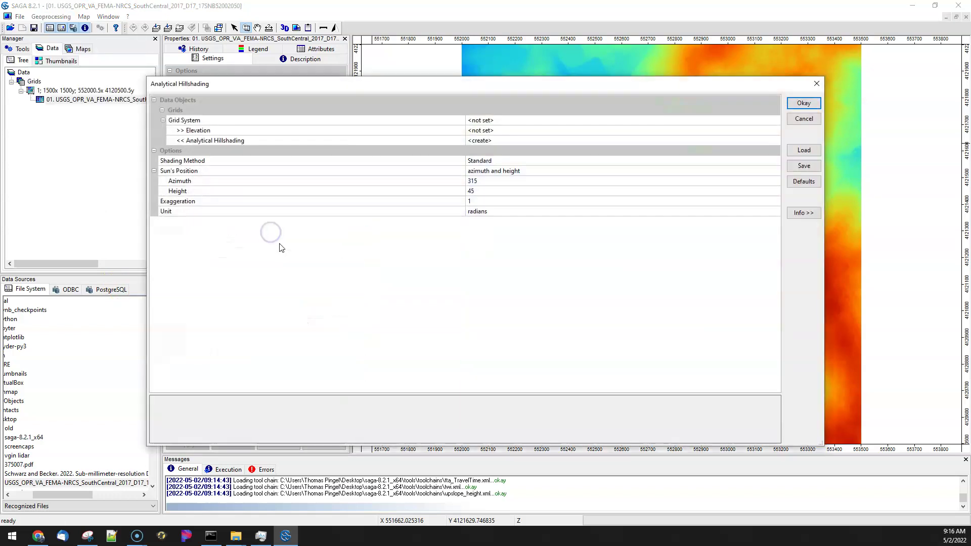
{"action": "left_click", "coordinate": [493, 122]}
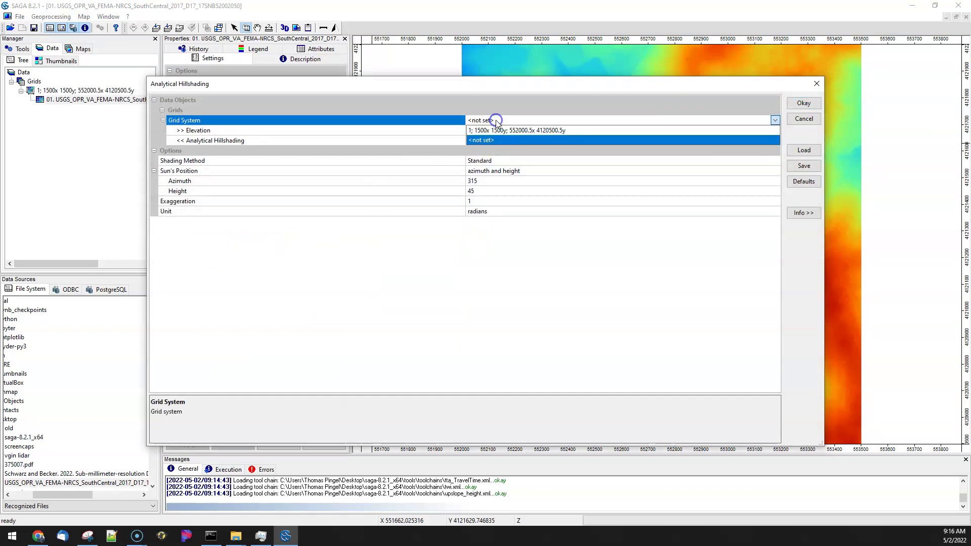
{"action": "left_click", "coordinate": [499, 131]}
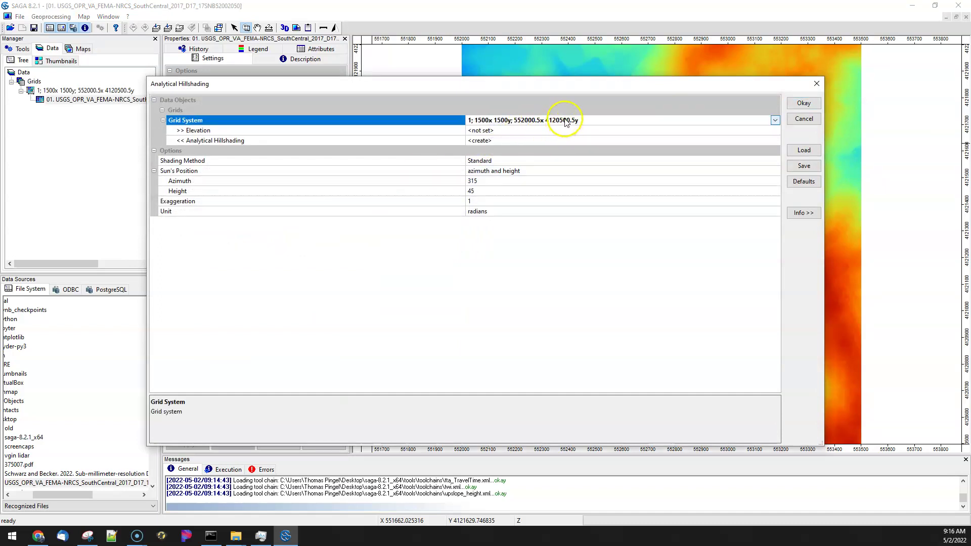
{"action": "left_click", "coordinate": [518, 120]}
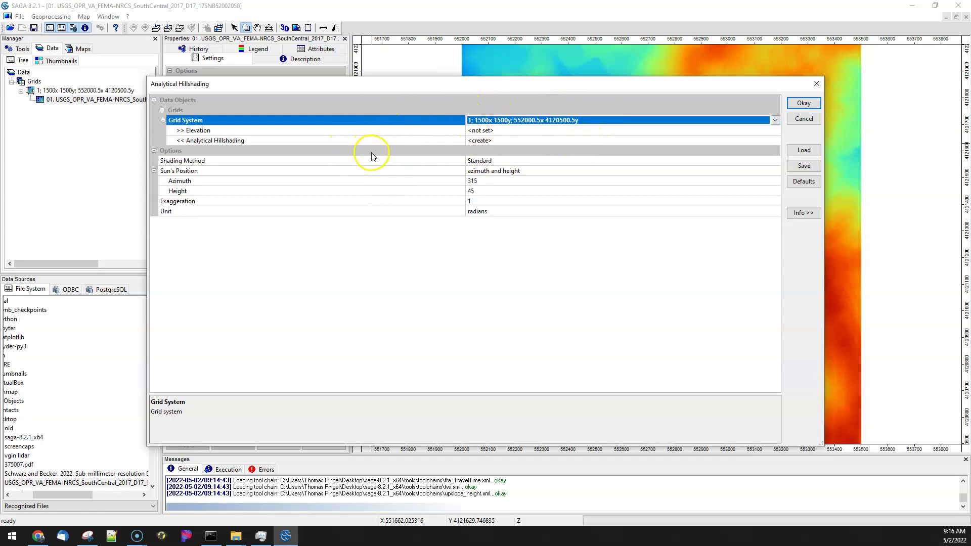
Set the USGS_OPR_VA_FEMA-NRCS_SouthCentral grid as the elevation input and run the hillshading with the default options
{"action": "left_click", "coordinate": [488, 132]}
{"action": "left_click", "coordinate": [487, 132]}
{"action": "left_click", "coordinate": [500, 143]}
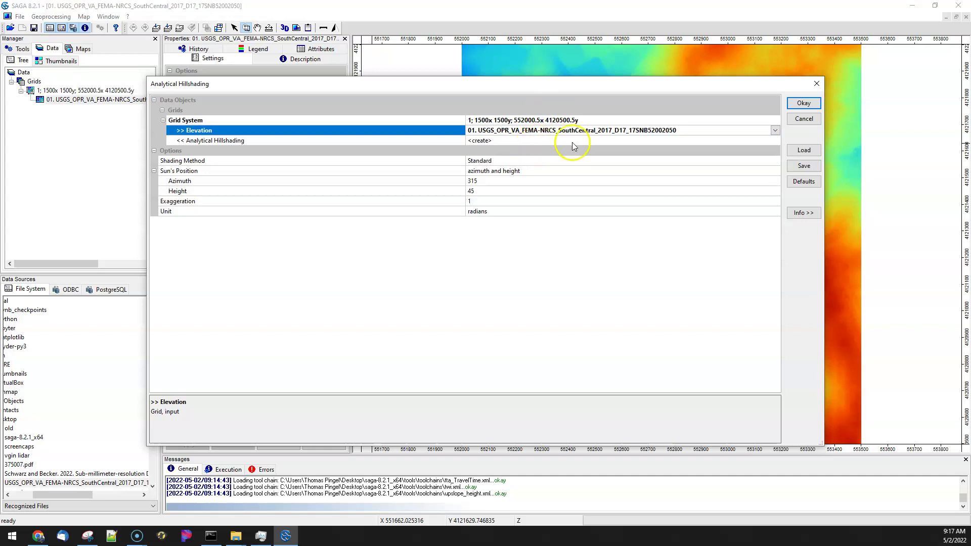
{"action": "left_click", "coordinate": [793, 103]}
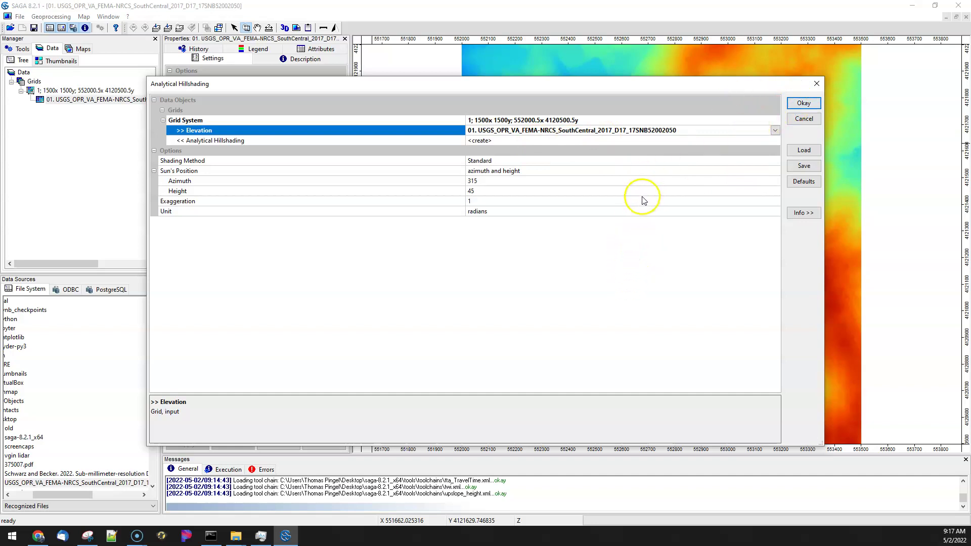
{"action": "left_click", "coordinate": [795, 108]}
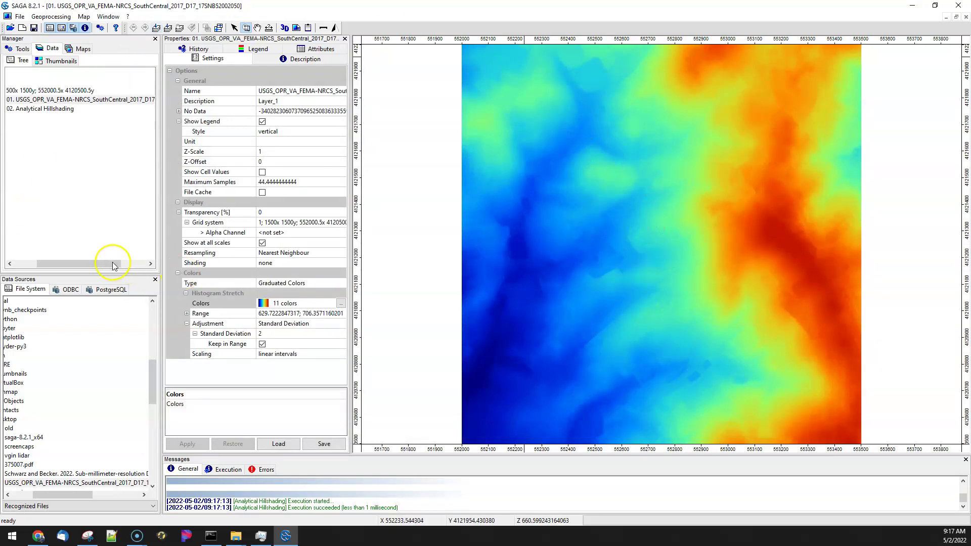
Select the Analytical Hillshading grid in the data tree and display it in a new map
{"action": "left_click_drag", "start_coordinate": [114, 266], "coordinate": [33, 263]}
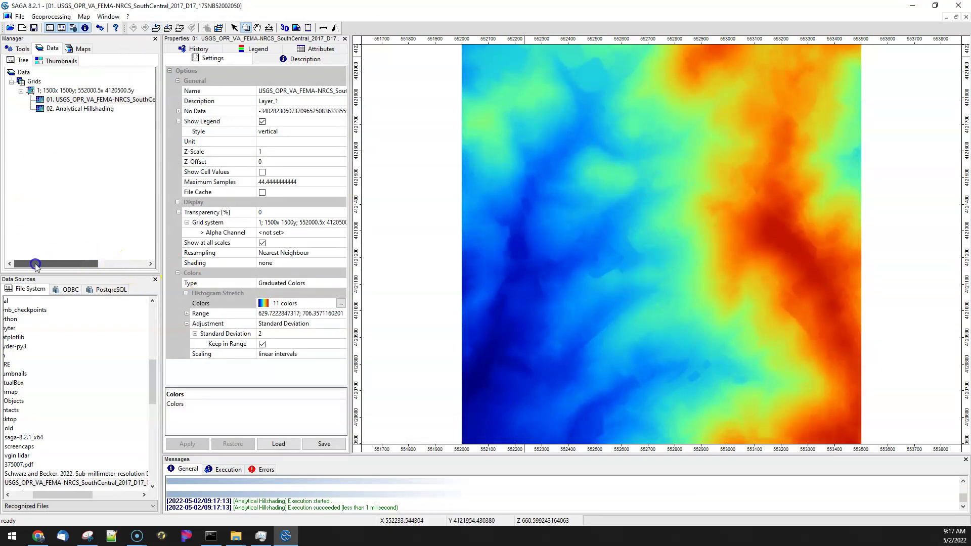
{"action": "left_click", "coordinate": [71, 110]}
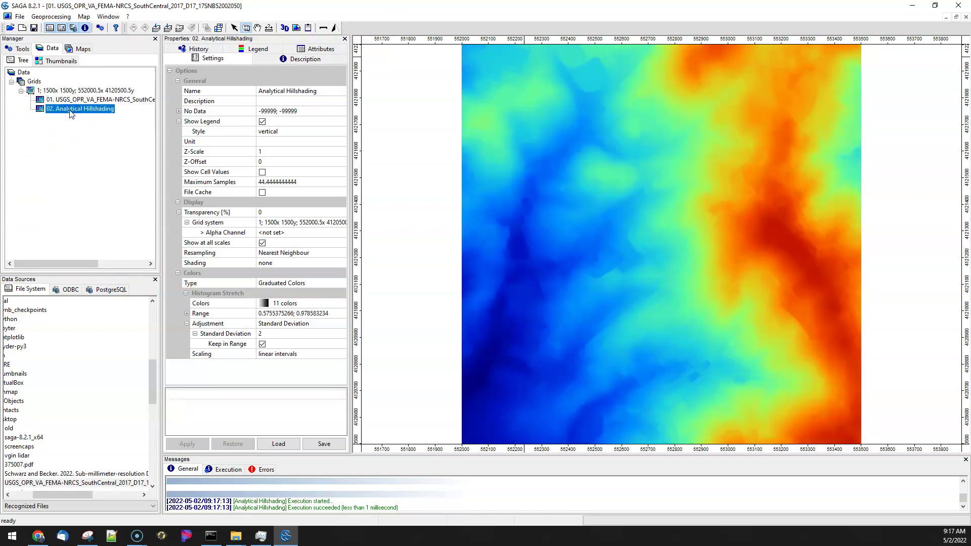
{"action": "right_click", "coordinate": [71, 111]}
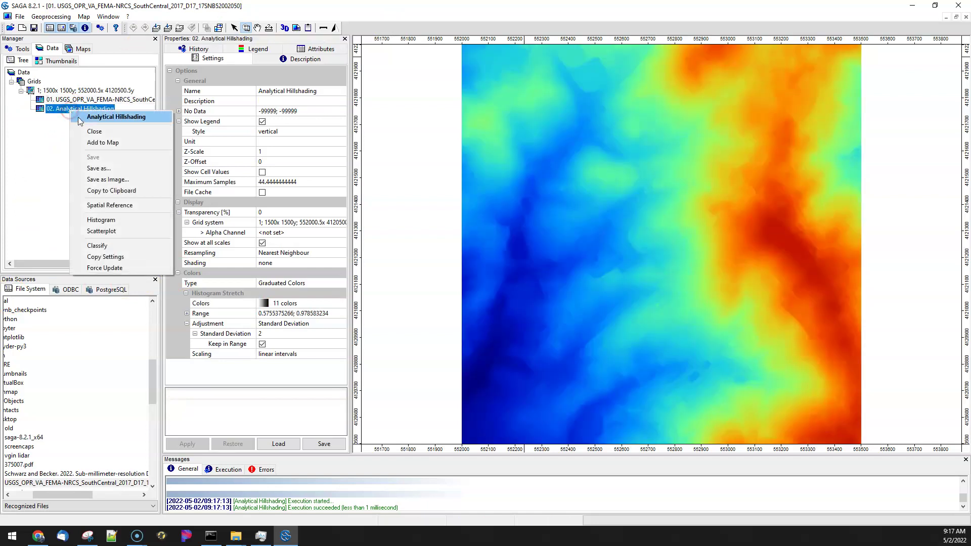
{"action": "left_click", "coordinate": [94, 143]}
{"action": "left_click", "coordinate": [531, 295]}
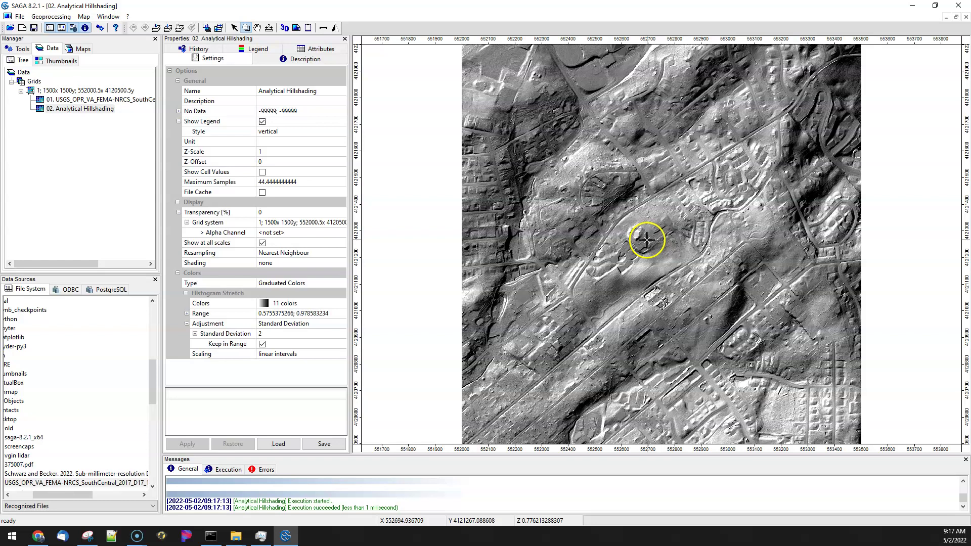
Save the hillshade grid to the desktop in GeoTIFF format as Analytical Hillshading.tif
{"action": "right_click", "coordinate": [74, 109]}
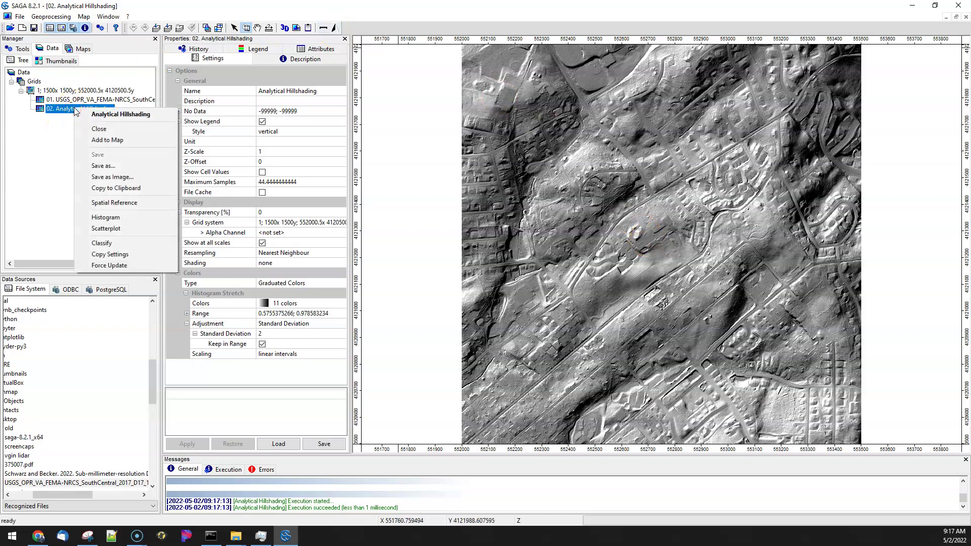
{"action": "left_click", "coordinate": [120, 167]}
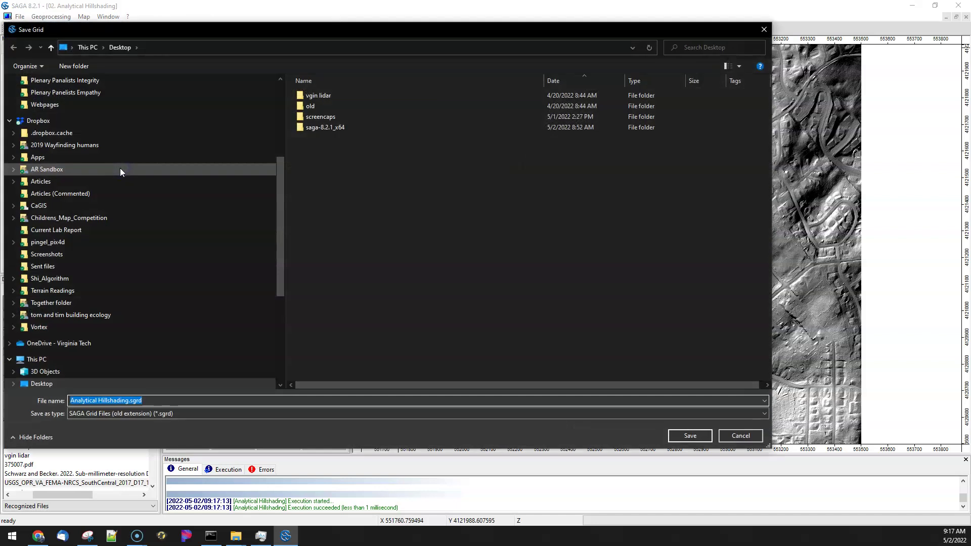
{"action": "left_click", "coordinate": [186, 413]}
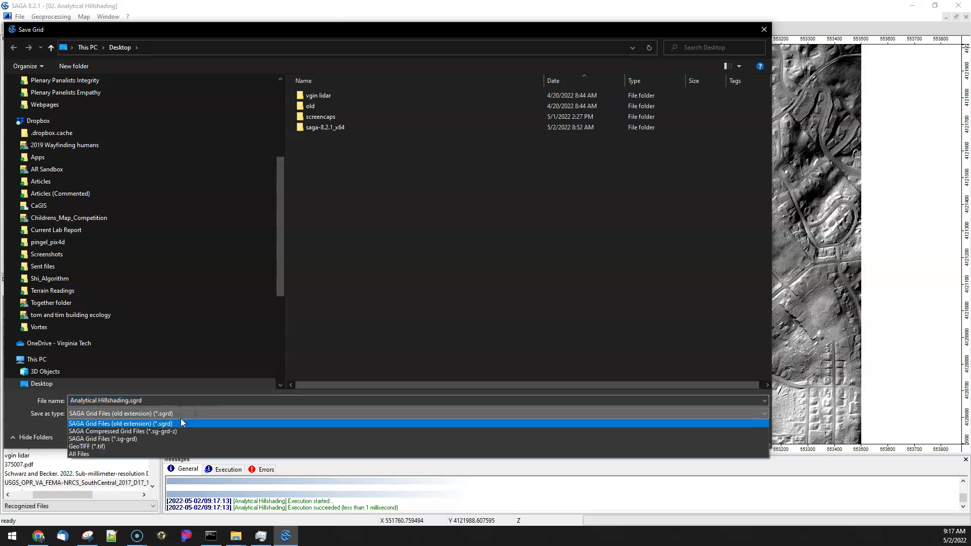
{"action": "left_click", "coordinate": [170, 447]}
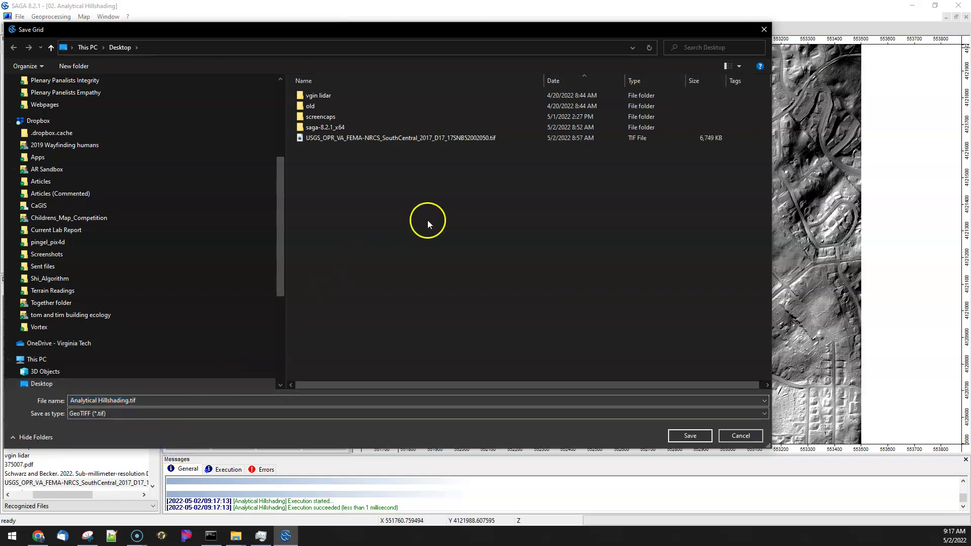
{"action": "left_click", "coordinate": [689, 435]}
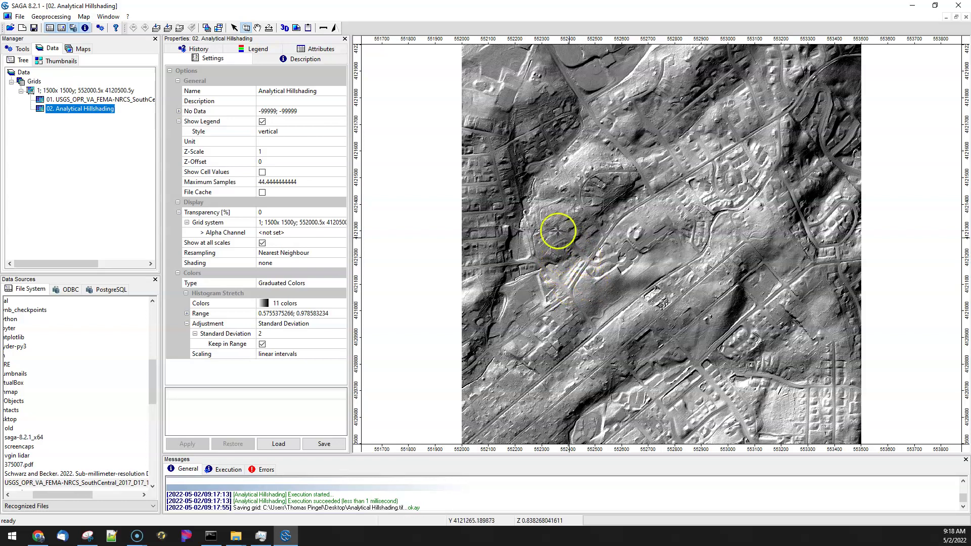
Look through the terrain analysis tools for morphometry and lighting, and open the Geomorphons terrain classification tool
{"action": "left_click", "coordinate": [54, 16]}
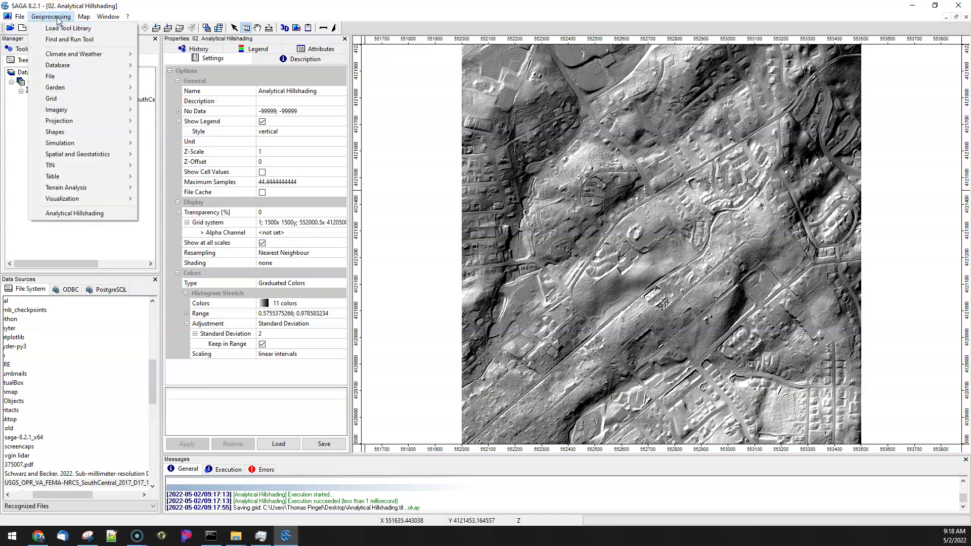
{"action": "mouse_move", "coordinate": [96, 187]}
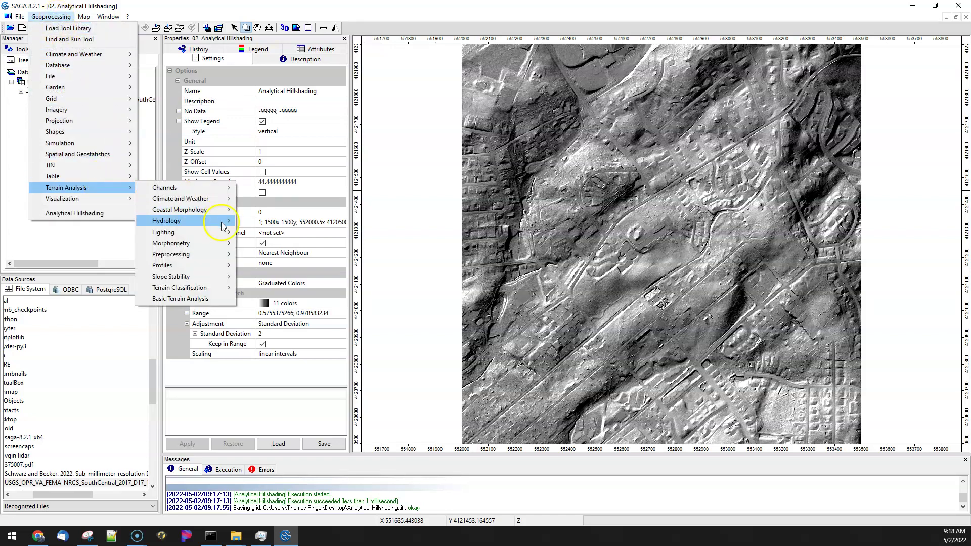
{"action": "mouse_move", "coordinate": [195, 248]}
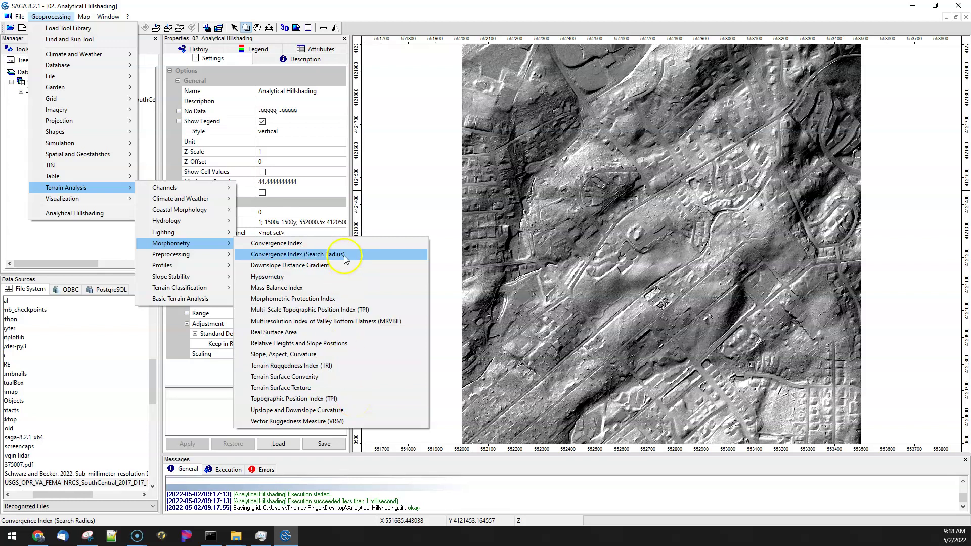
{"action": "left_click", "coordinate": [151, 234]}
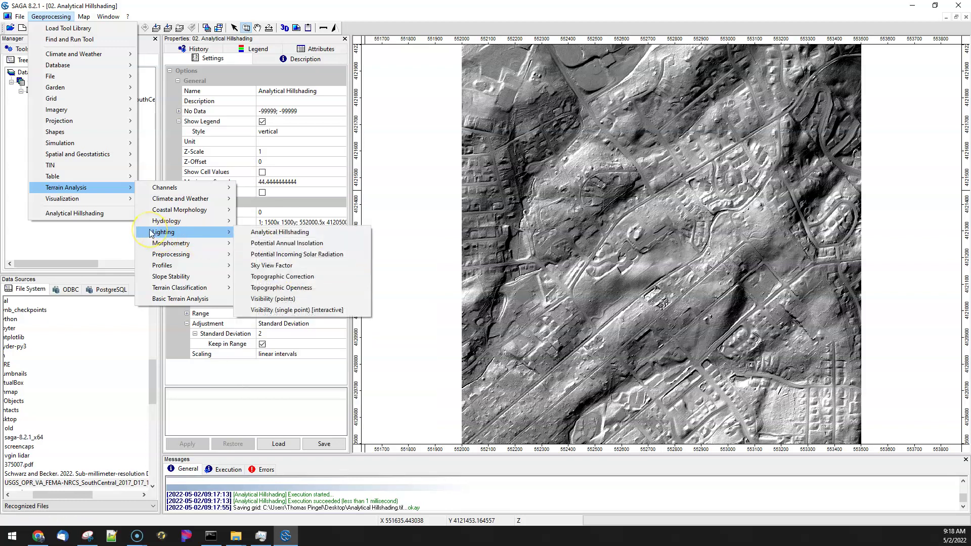
{"action": "left_click", "coordinate": [323, 270]}
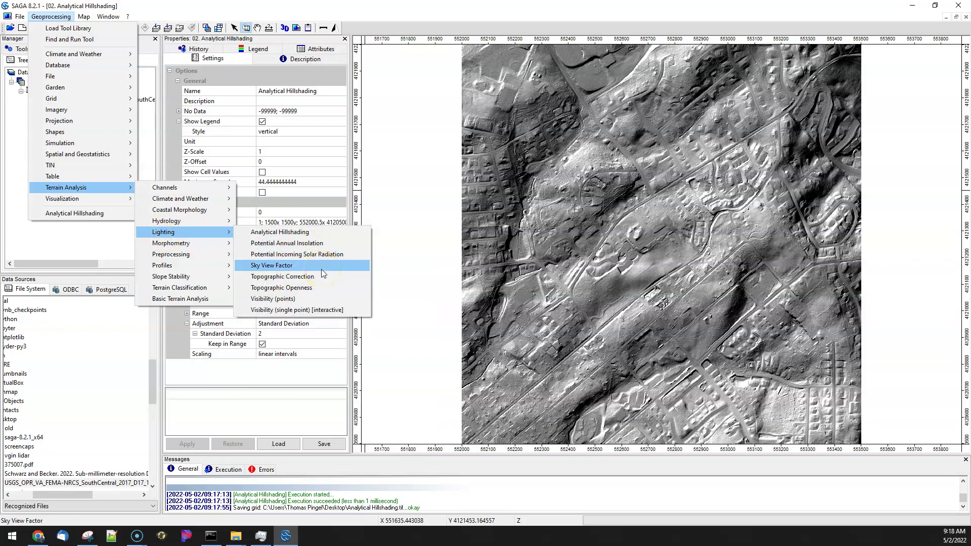
{"action": "left_click", "coordinate": [194, 224]}
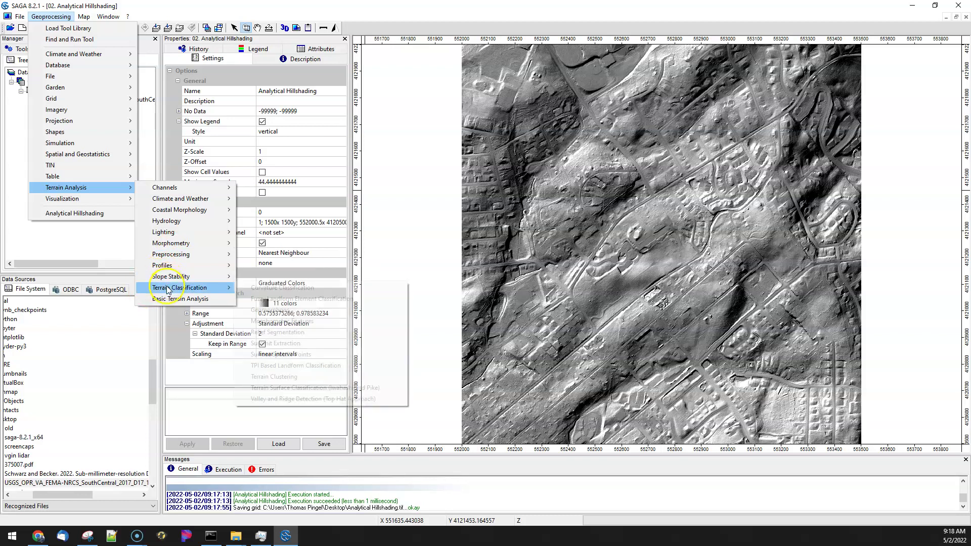
{"action": "mouse_move", "coordinate": [168, 289]}
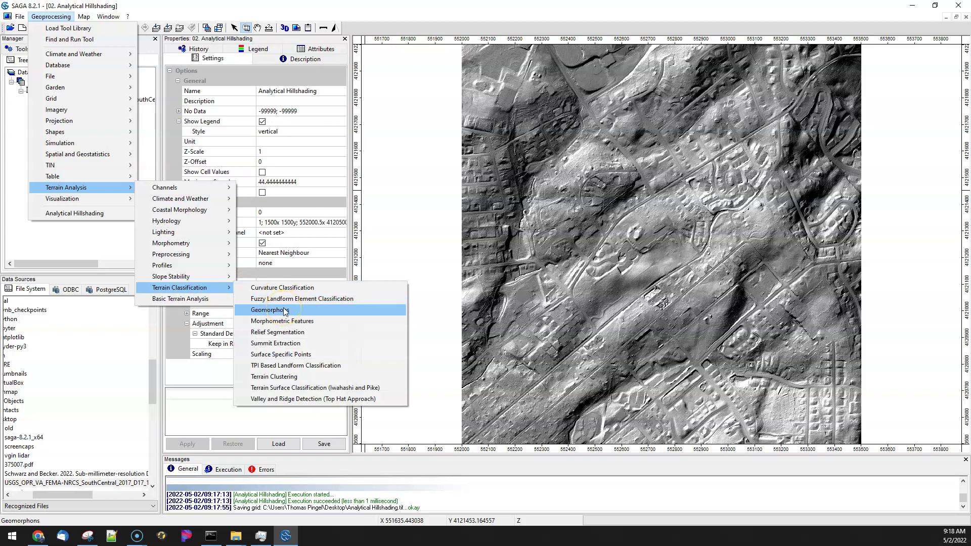
{"action": "left_click", "coordinate": [286, 311]}
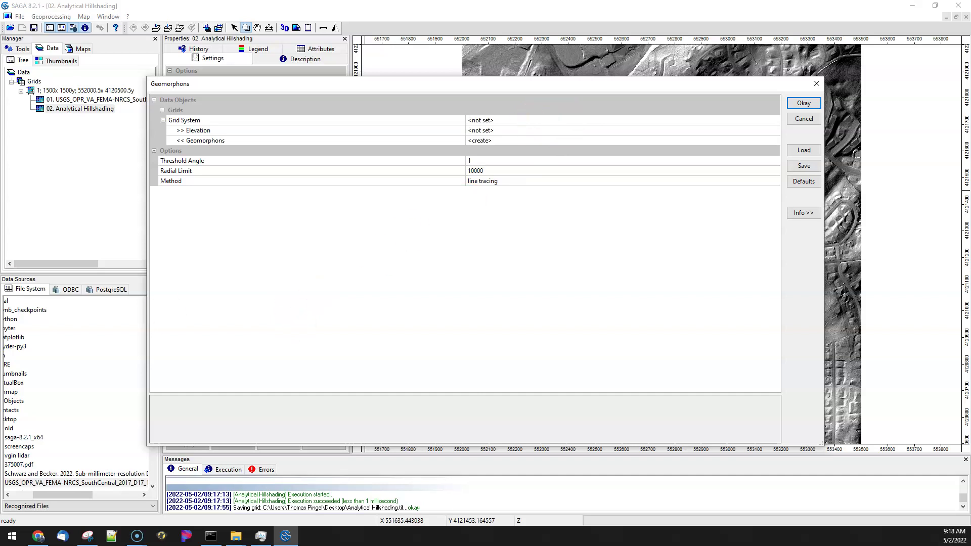
Switch to the Chrome browser, search Google for geomorphons, and open the r.geomorphon GRASS GIS manual page
{"action": "key", "text": "alt+Tab"}
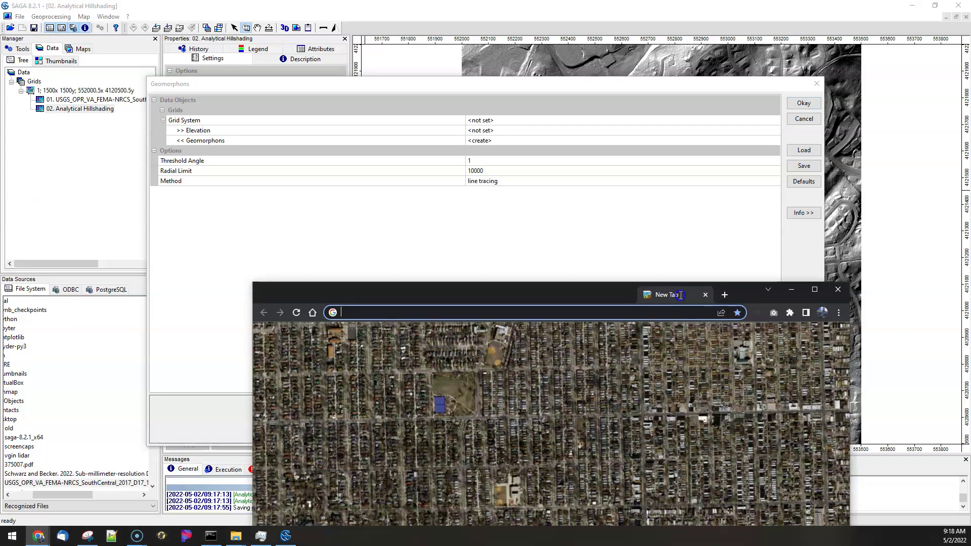
{"action": "left_click_drag", "start_coordinate": [674, 290], "coordinate": [654, 258]}
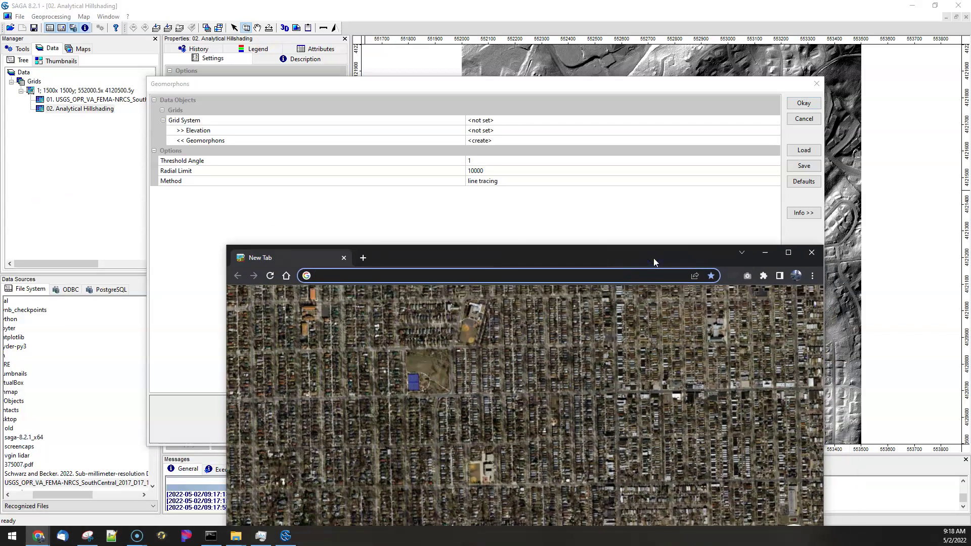
{"action": "type", "text": "geomo"}
{"action": "key", "text": "Return"}
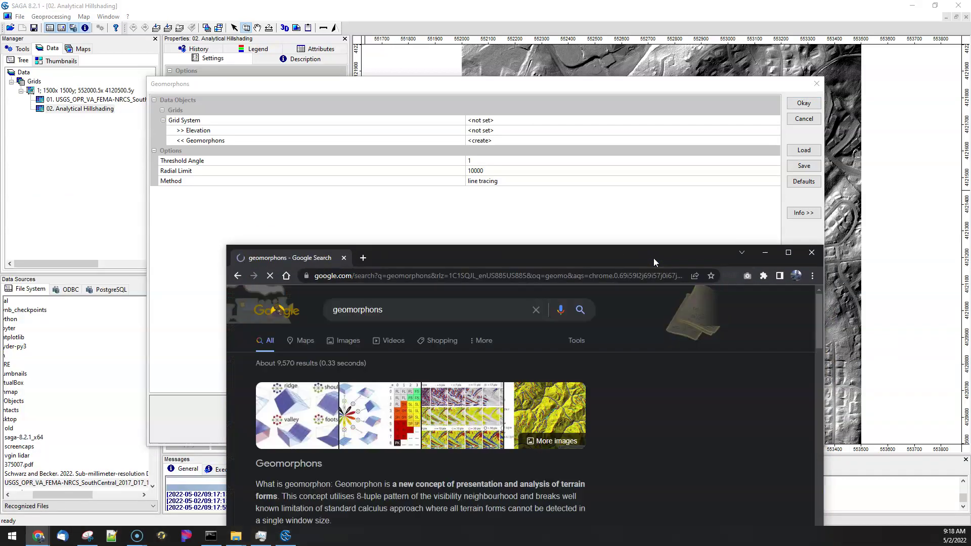
{"action": "double_click", "coordinate": [769, 260]}
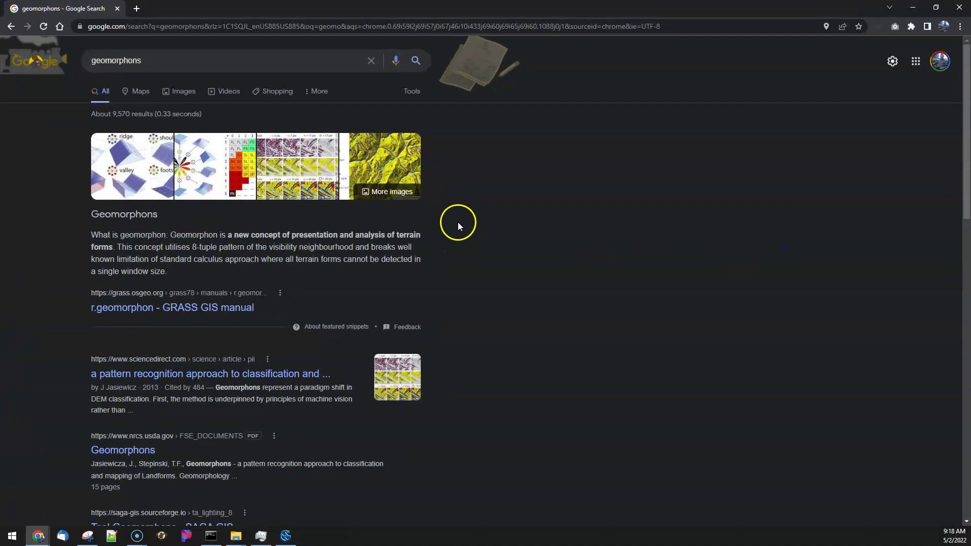
{"action": "left_click", "coordinate": [177, 307]}
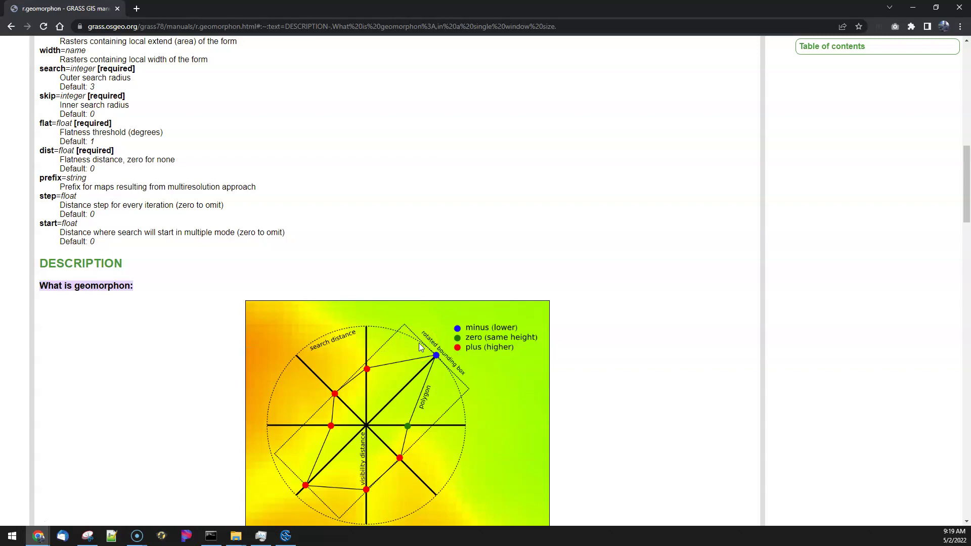
Read the r.geomorphon manual's description, landform diagrams, options, examples and references, and return to the search results
{"action": "scroll", "coordinate": [103, 153], "scroll_direction": "down", "scroll_amount": 20}
{"action": "scroll", "coordinate": [102, 152], "scroll_direction": "up", "scroll_amount": 5}
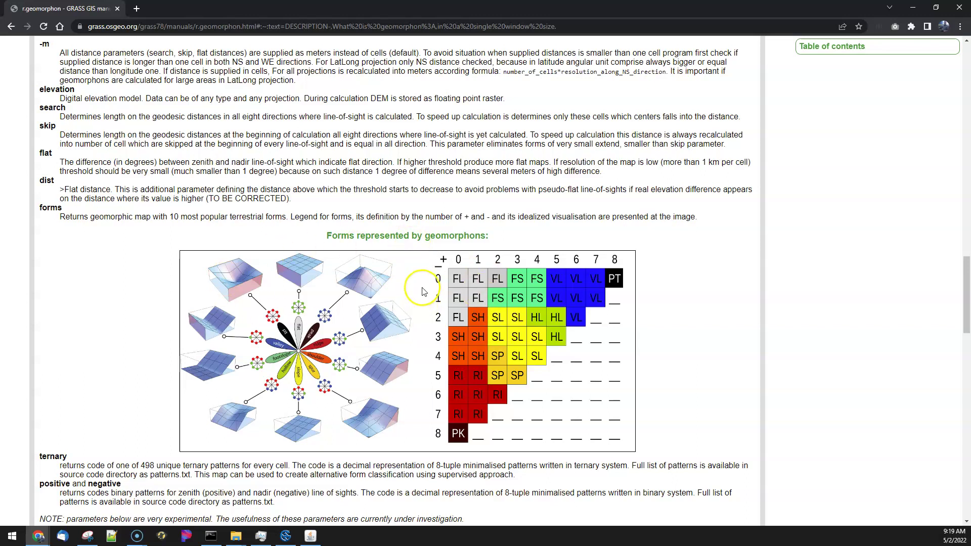
{"action": "scroll", "coordinate": [424, 292], "scroll_direction": "down", "scroll_amount": 2}
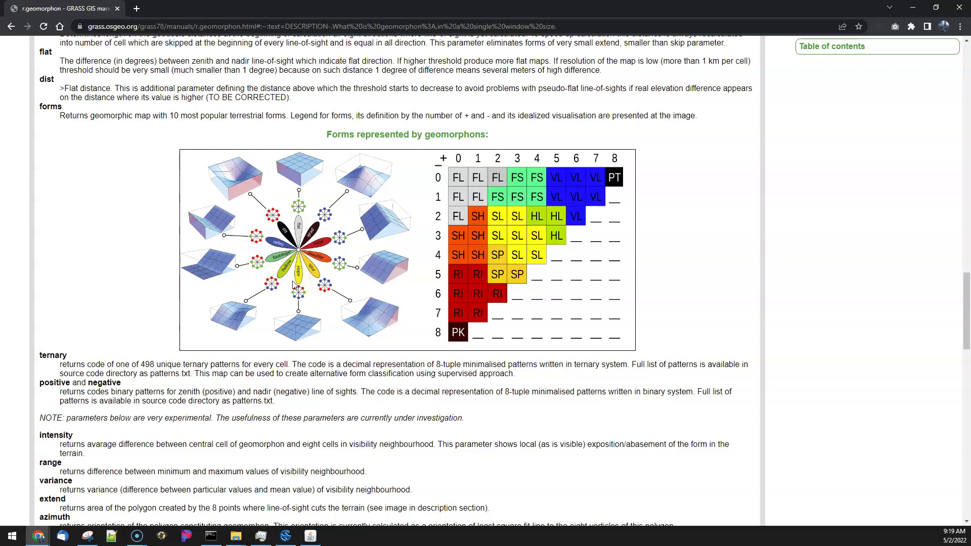
{"action": "scroll", "coordinate": [295, 285], "scroll_direction": "up", "scroll_amount": 8}
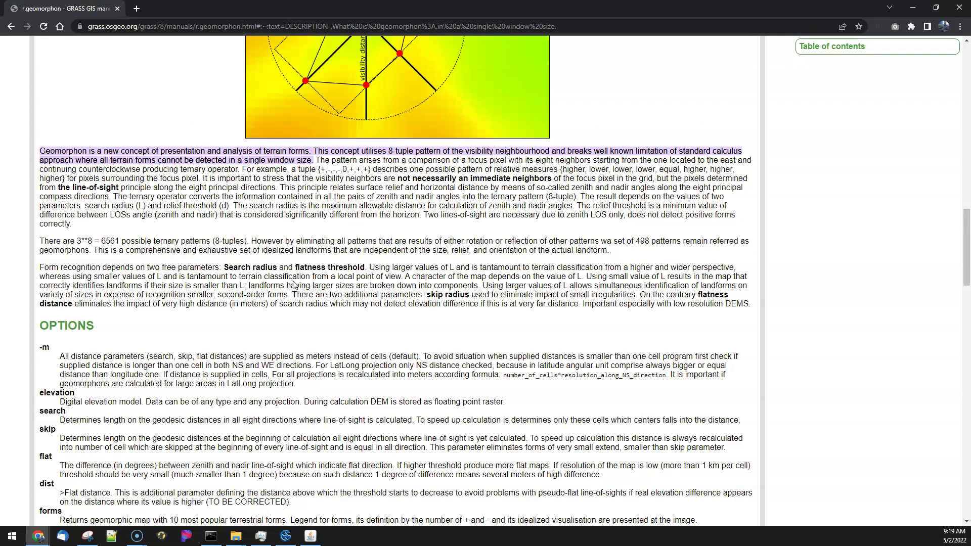
{"action": "scroll", "coordinate": [294, 285], "scroll_direction": "down", "scroll_amount": 8}
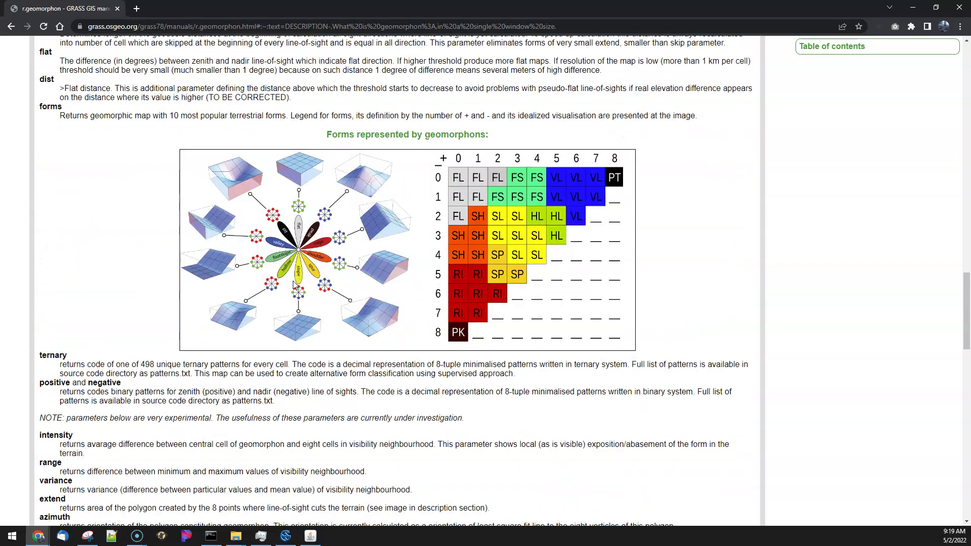
{"action": "scroll", "coordinate": [294, 285], "scroll_direction": "down", "scroll_amount": 2}
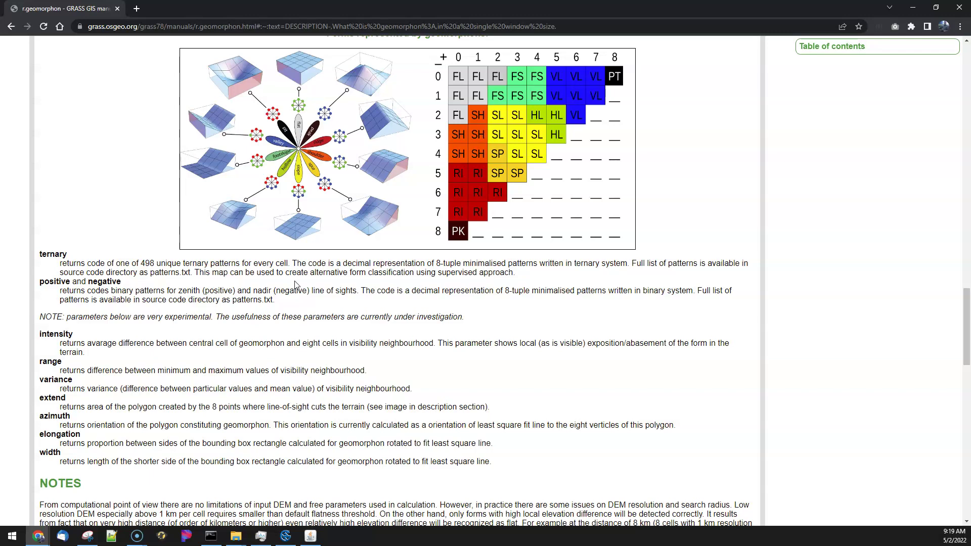
{"action": "scroll", "coordinate": [295, 284], "scroll_direction": "down", "scroll_amount": 4}
{"action": "scroll", "coordinate": [296, 285], "scroll_direction": "down", "scroll_amount": 3}
{"action": "scroll", "coordinate": [236, 337], "scroll_direction": "down", "scroll_amount": 2}
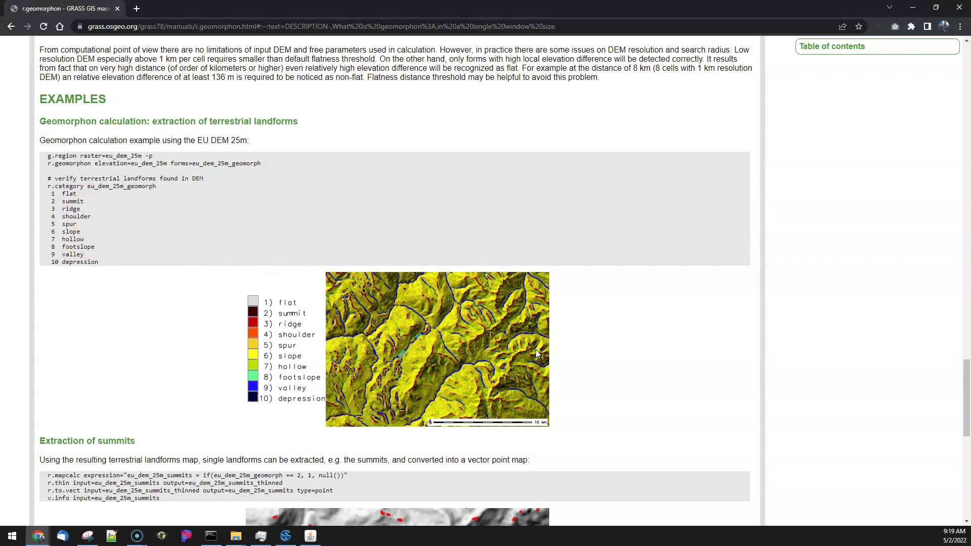
{"action": "scroll", "coordinate": [537, 353], "scroll_direction": "down", "scroll_amount": 4}
{"action": "scroll", "coordinate": [537, 354], "scroll_direction": "down", "scroll_amount": 4}
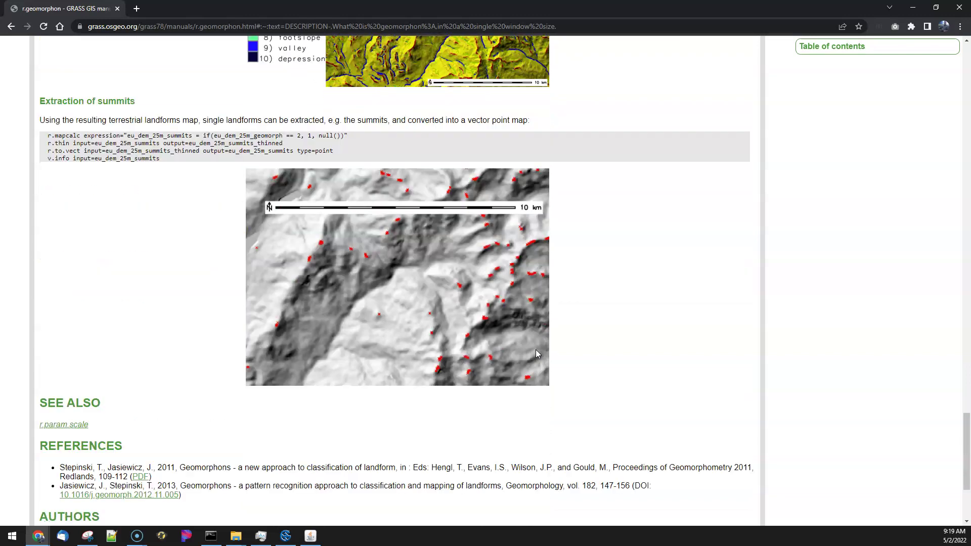
{"action": "scroll", "coordinate": [537, 354], "scroll_direction": "up", "scroll_amount": 14}
{"action": "scroll", "coordinate": [537, 354], "scroll_direction": "down", "scroll_amount": 15}
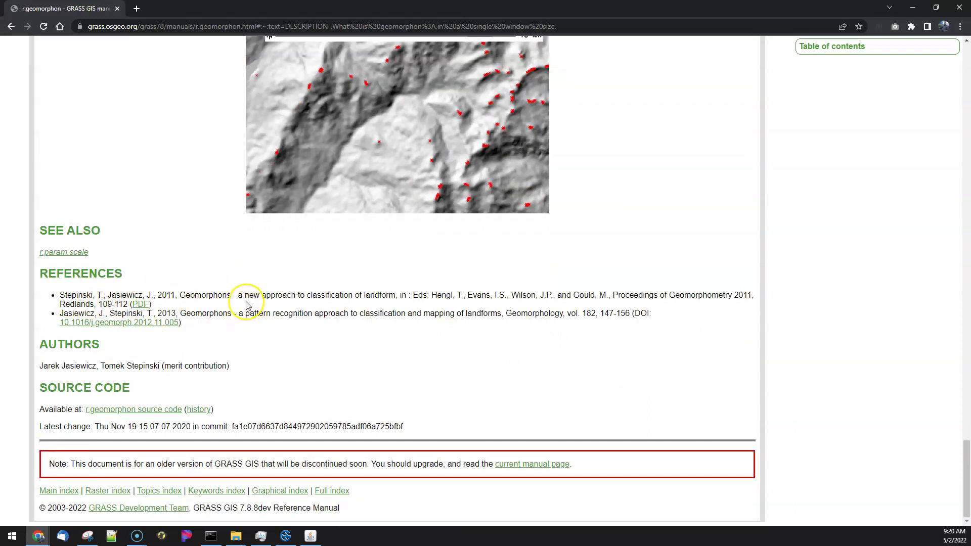
{"action": "scroll", "coordinate": [246, 306], "scroll_direction": "up", "scroll_amount": 15}
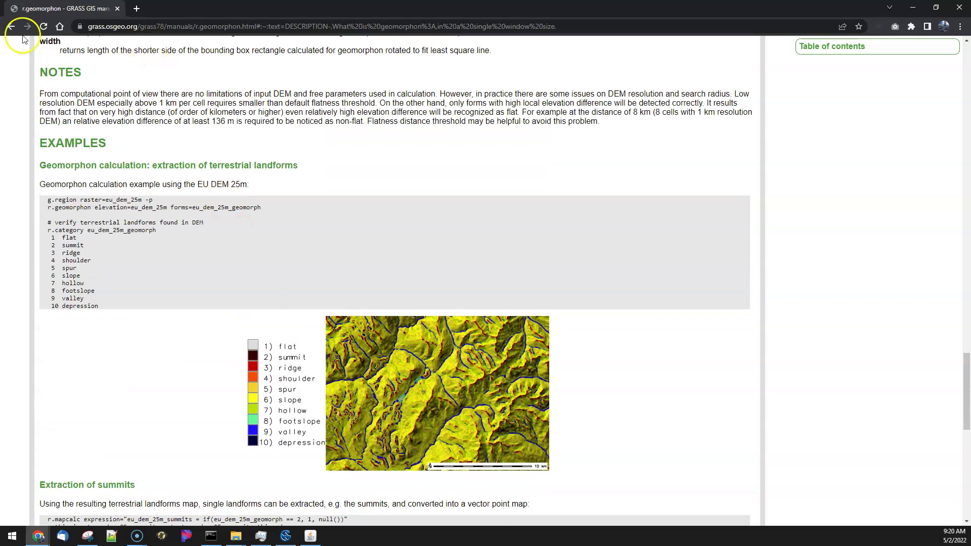
{"action": "left_click", "coordinate": [9, 28]}
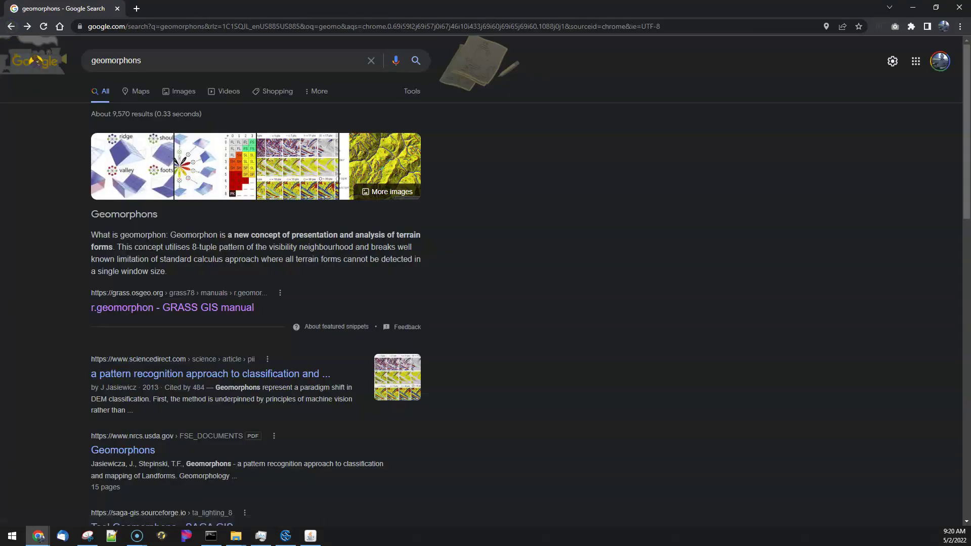
Return to SAGA and set the Geomorphons grid system to 1; 1500x 1500y; 552000.5x 4120500.5y and the elevation input to the USGS grid
{"action": "double_click", "coordinate": [194, 7]}
{"action": "left_click", "coordinate": [314, 96]}
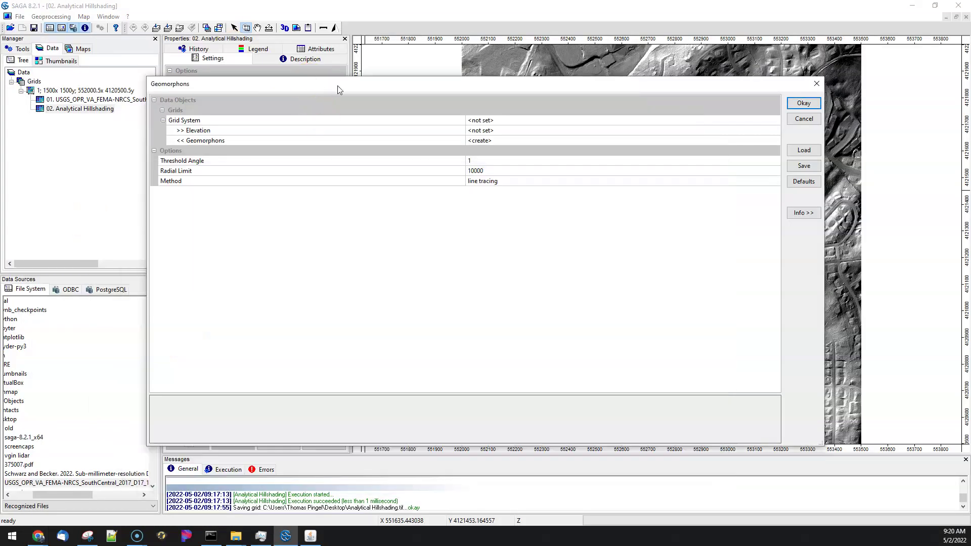
{"action": "left_click", "coordinate": [498, 119]}
{"action": "left_click", "coordinate": [490, 130]}
{"action": "left_click", "coordinate": [494, 130]}
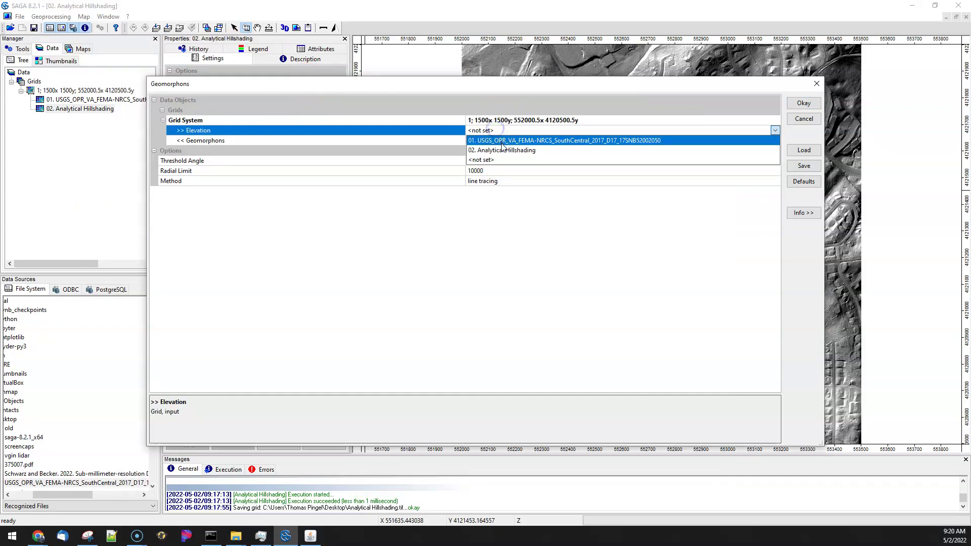
{"action": "left_click", "coordinate": [501, 140]}
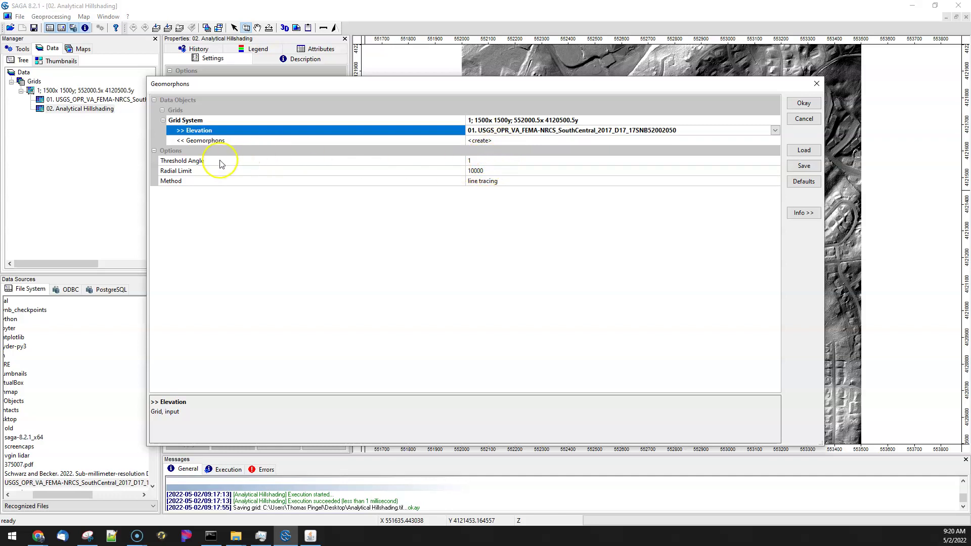
Review the radial limit and method options, keep 10000 and line tracing, and run the Geomorphons tool
{"action": "left_click", "coordinate": [490, 171]}
{"action": "left_click", "coordinate": [495, 172]}
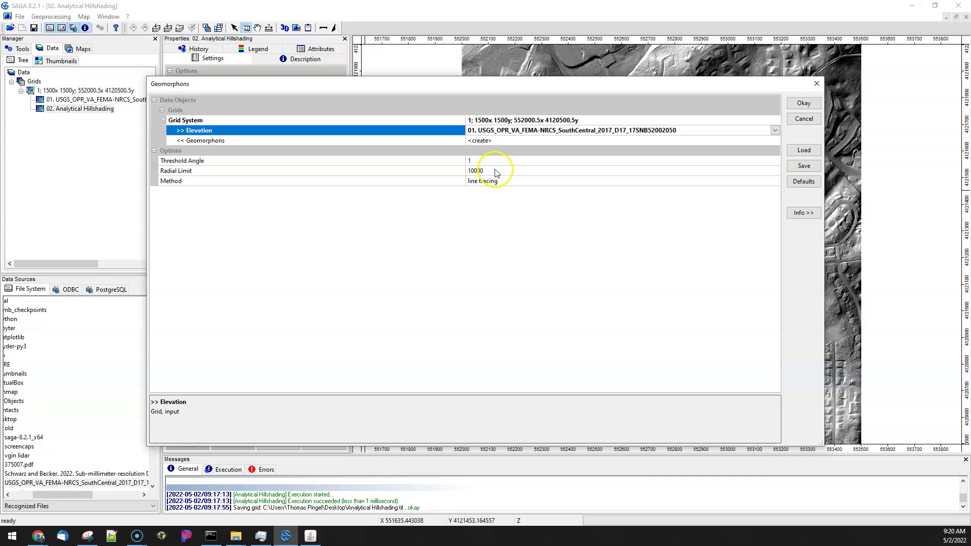
{"action": "left_click", "coordinate": [19, 521]}
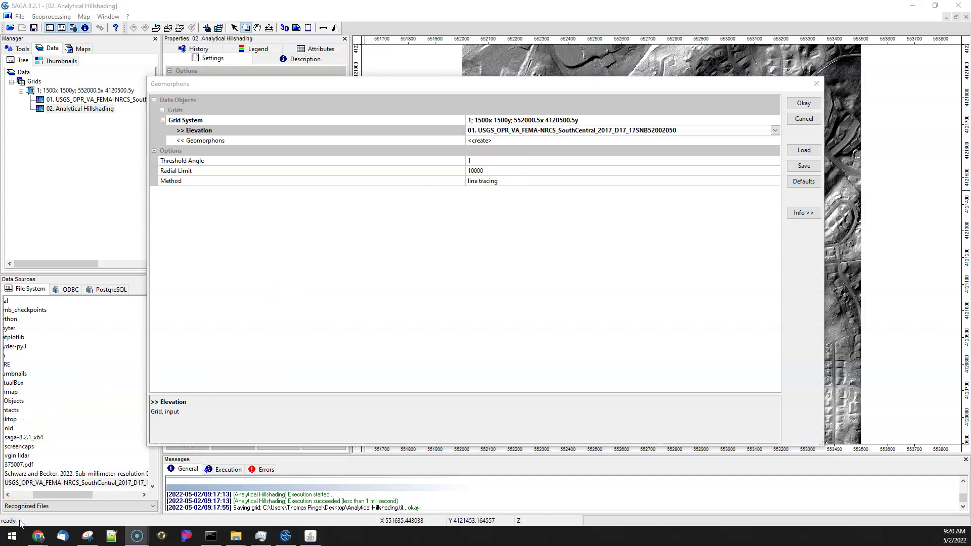
{"action": "left_click", "coordinate": [517, 168]}
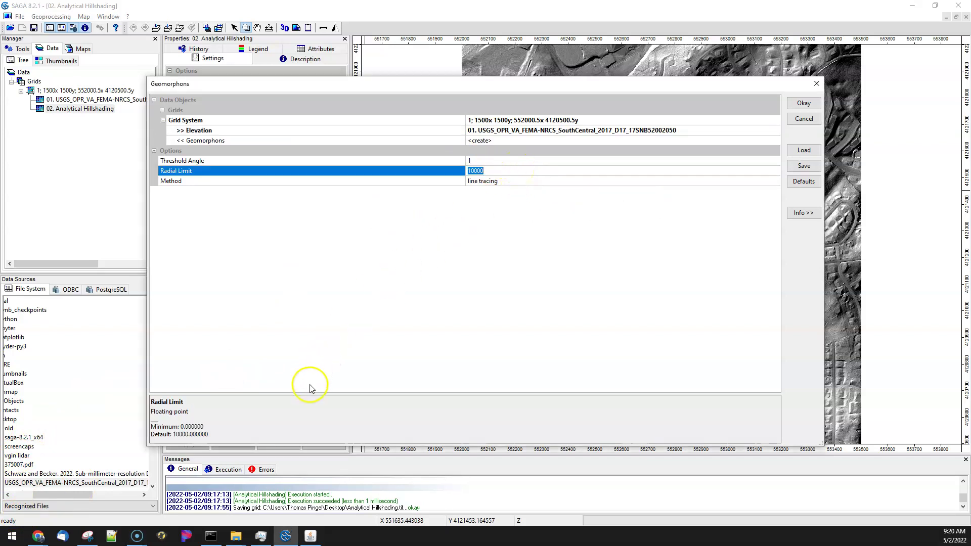
{"action": "left_click_drag", "start_coordinate": [311, 394], "coordinate": [315, 350]}
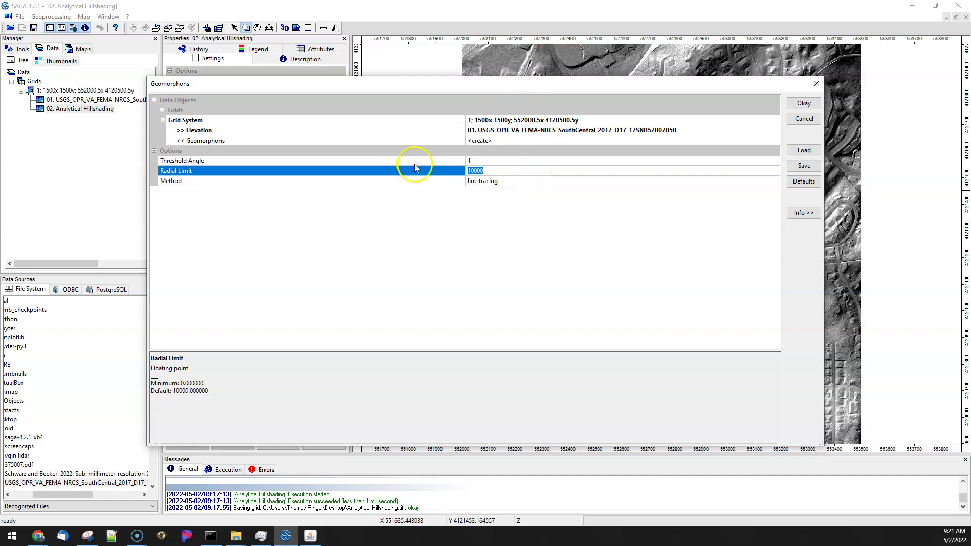
{"action": "left_click", "coordinate": [507, 182]}
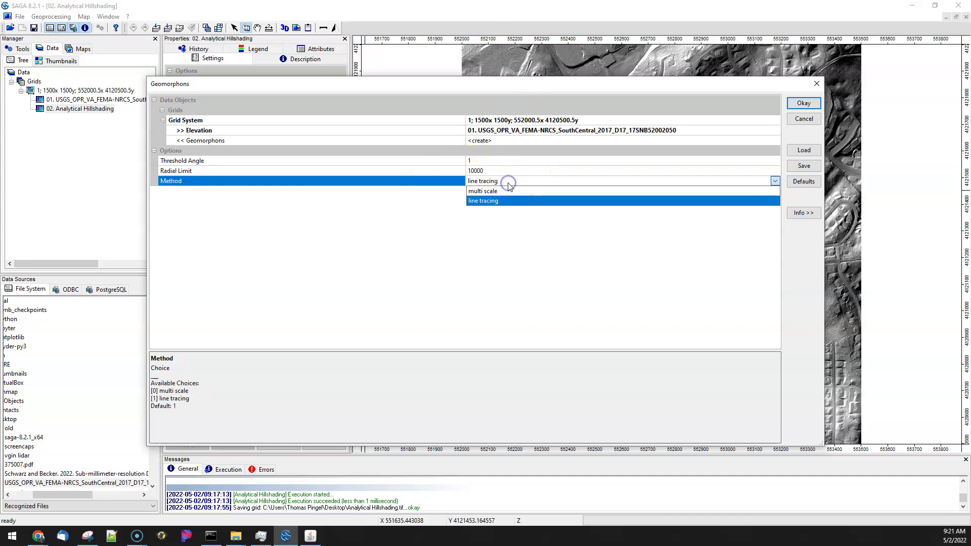
{"action": "left_click", "coordinate": [507, 182]}
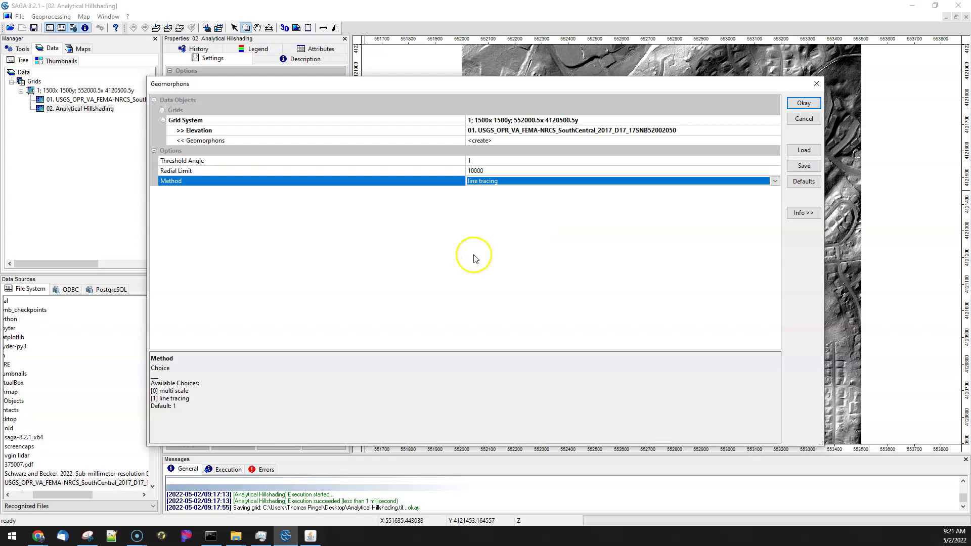
{"action": "left_click", "coordinate": [804, 104]}
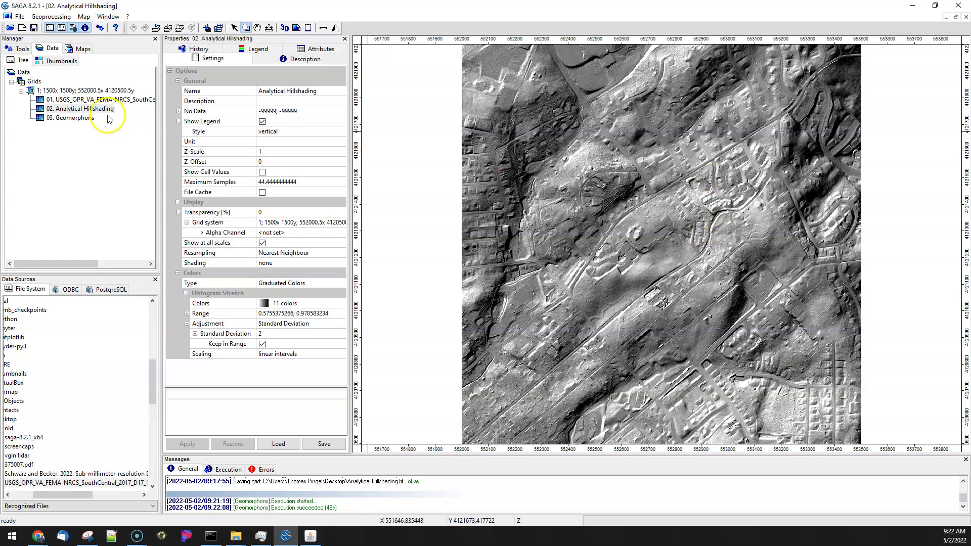
Add the Geomorphons grid to a new map
{"action": "left_click", "coordinate": [81, 119]}
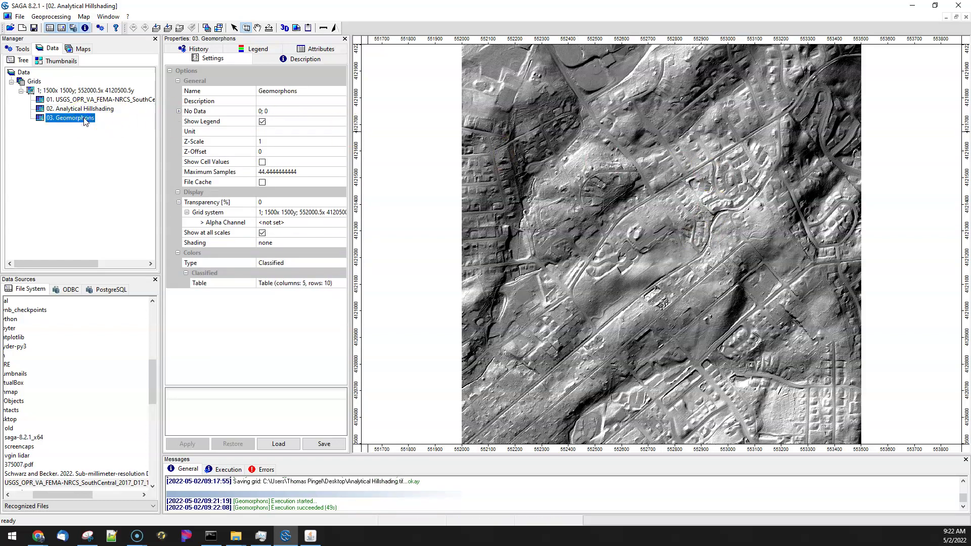
{"action": "right_click", "coordinate": [85, 121]}
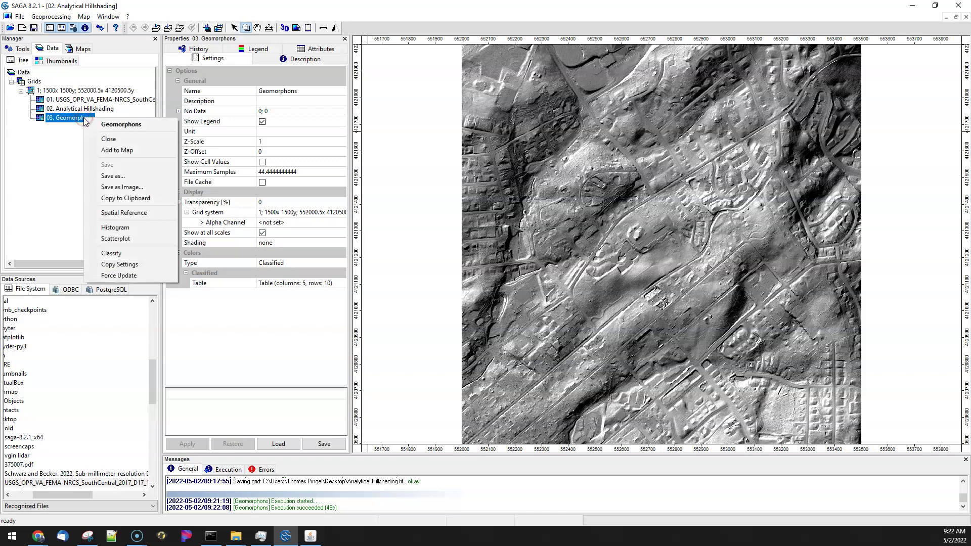
{"action": "left_click", "coordinate": [81, 149]}
{"action": "left_click", "coordinate": [530, 298]}
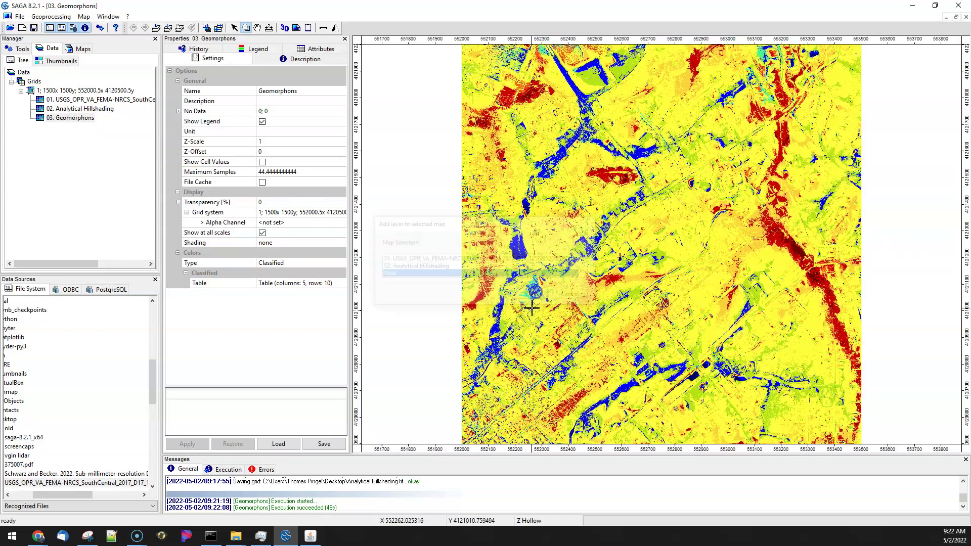
Examine the landform classes in the northeastern part of the Geomorphons map at several scales
{"action": "left_click", "coordinate": [761, 195]}
{"action": "left_click", "coordinate": [760, 199]}
{"action": "left_click", "coordinate": [739, 204]}
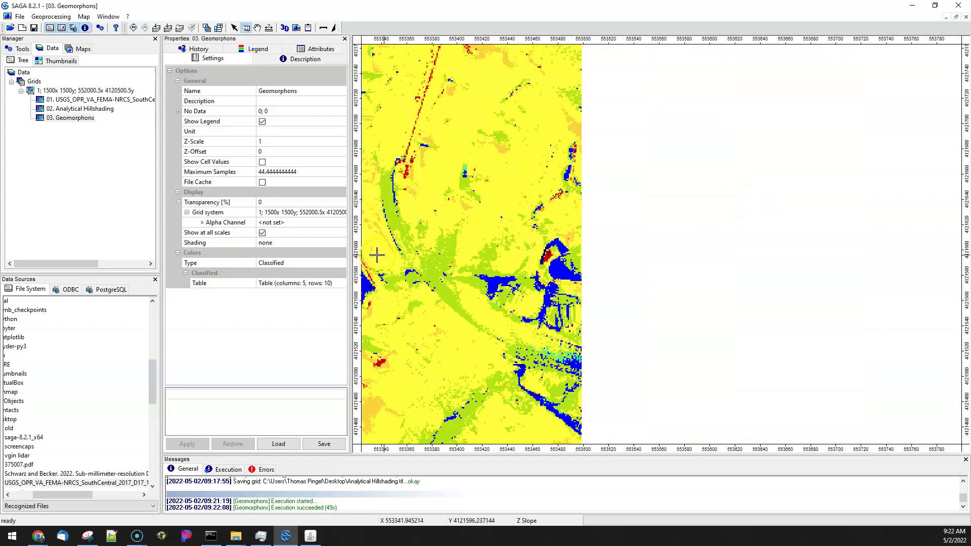
{"action": "key", "text": "p"}
{"action": "left_click_drag", "start_coordinate": [368, 253], "coordinate": [521, 244]}
{"action": "key", "text": "z"}
{"action": "left_click", "coordinate": [613, 270]}
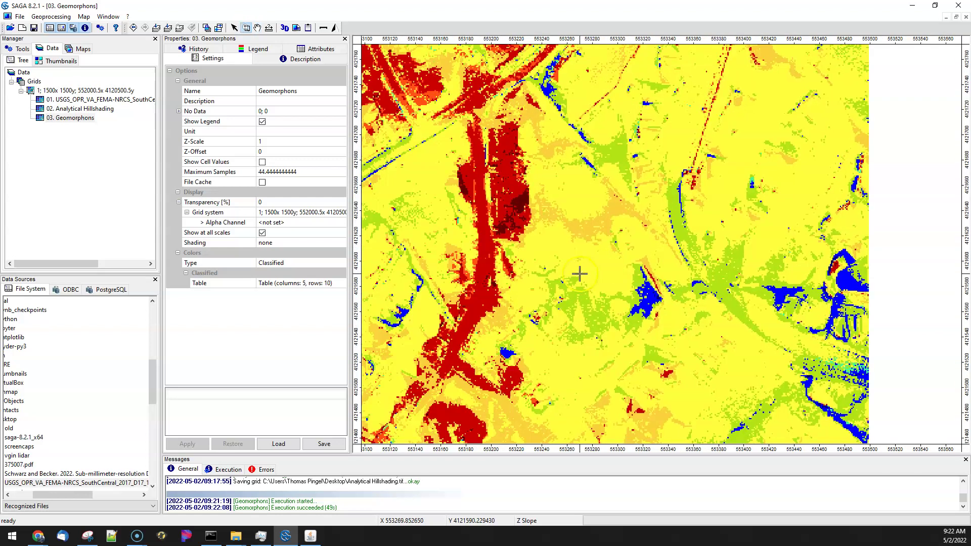
{"action": "left_click", "coordinate": [579, 273]}
{"action": "left_click", "coordinate": [579, 273]}
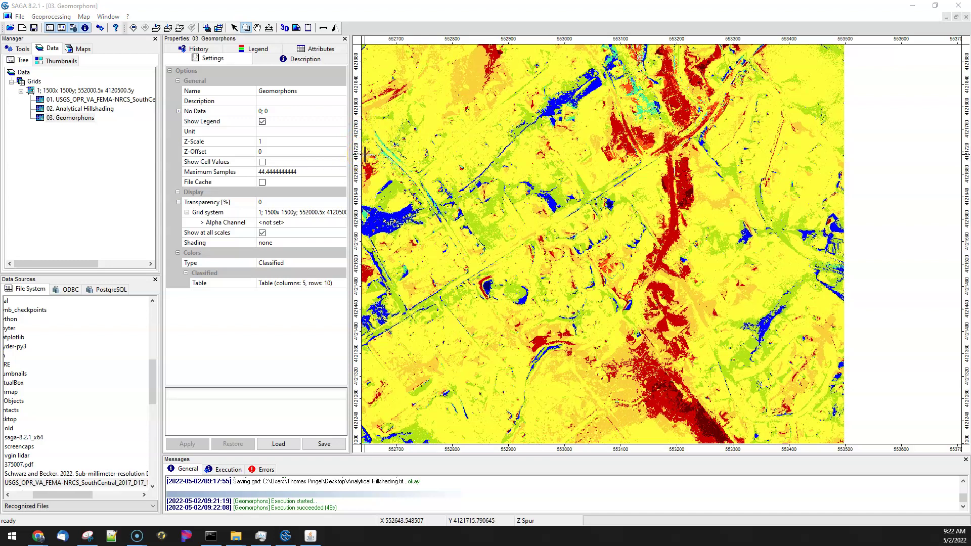
Switch to Chrome, view the geomorphon forms chart from the image results, and return to SAGA to inspect the Geomorphons map
{"action": "key", "text": "alt+Tab"}
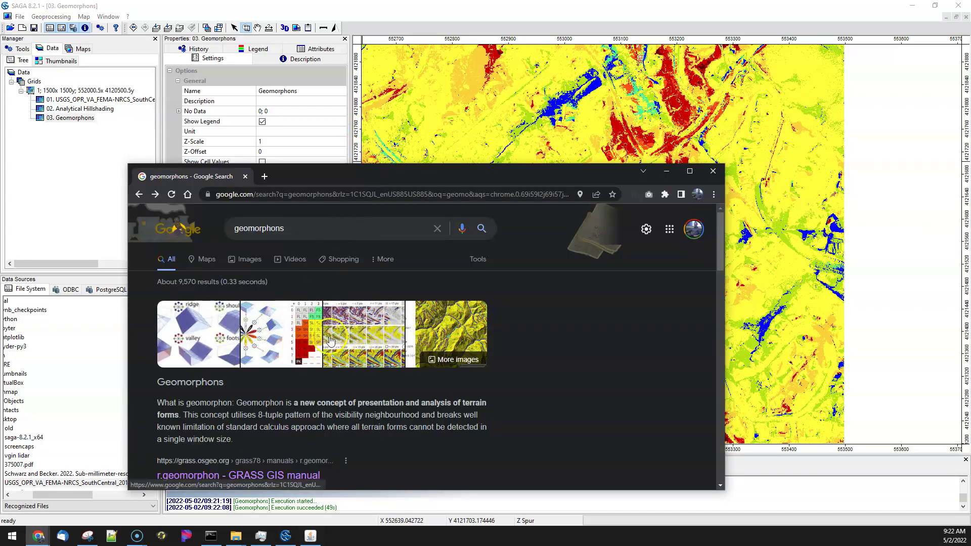
{"action": "left_click", "coordinate": [310, 343]}
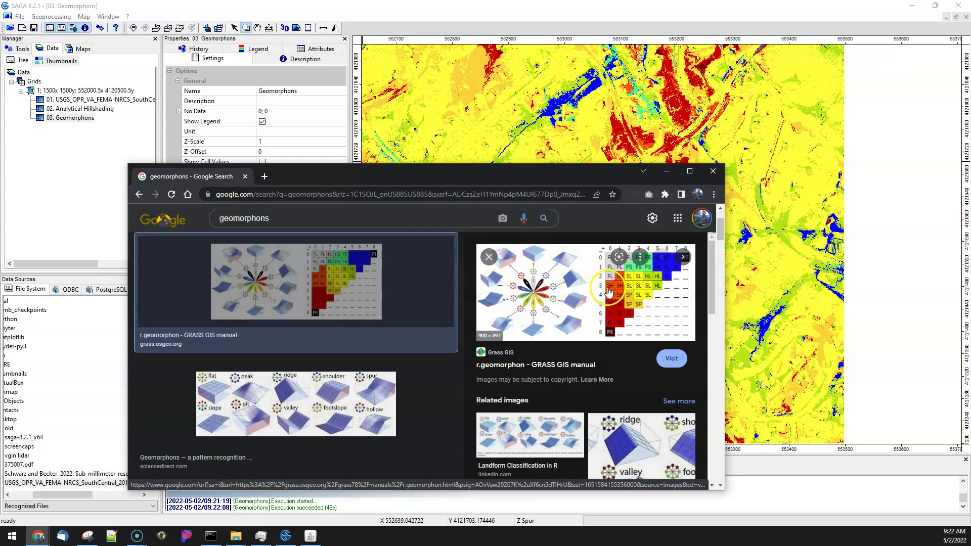
{"action": "left_click", "coordinate": [666, 171]}
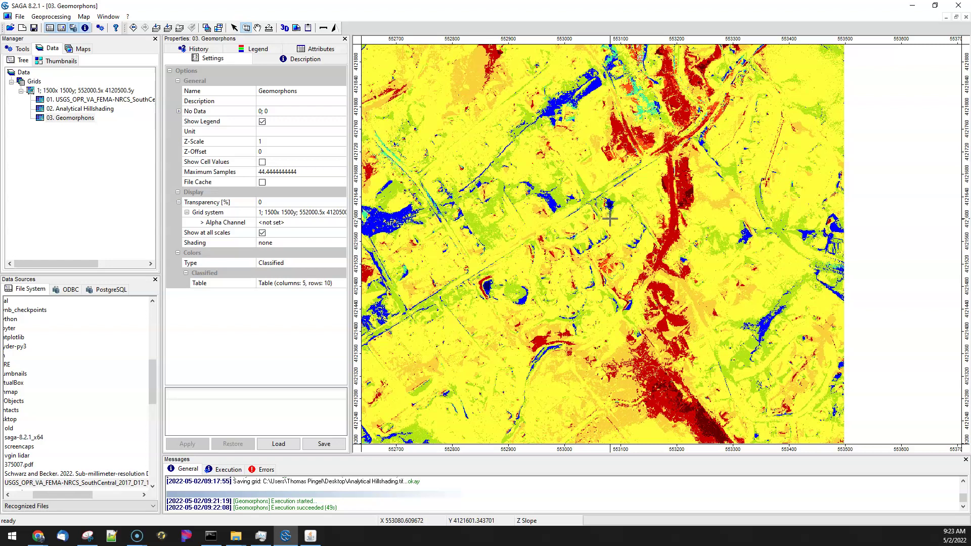
{"action": "scroll", "coordinate": [597, 264], "scroll_direction": "down", "scroll_amount": 2}
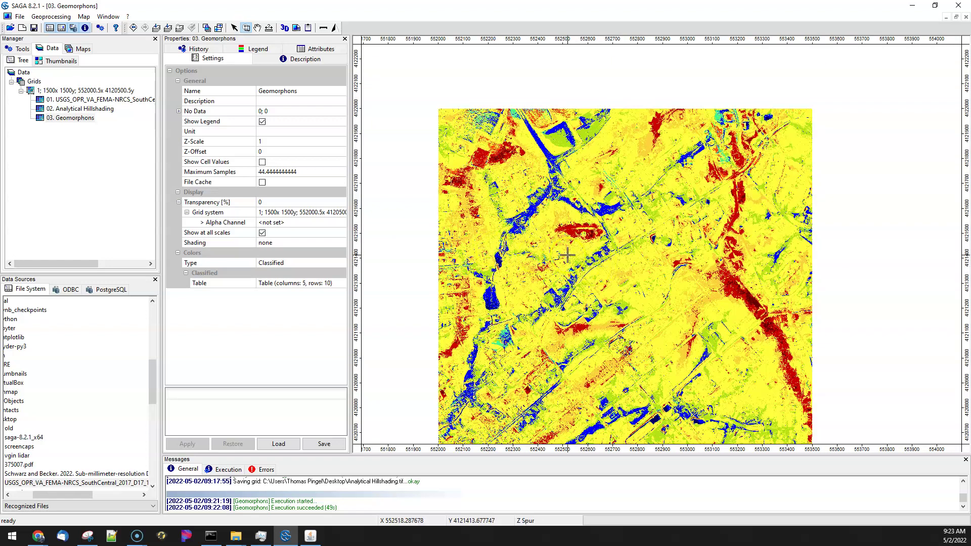
{"action": "scroll", "coordinate": [567, 255], "scroll_direction": "up", "scroll_amount": 1}
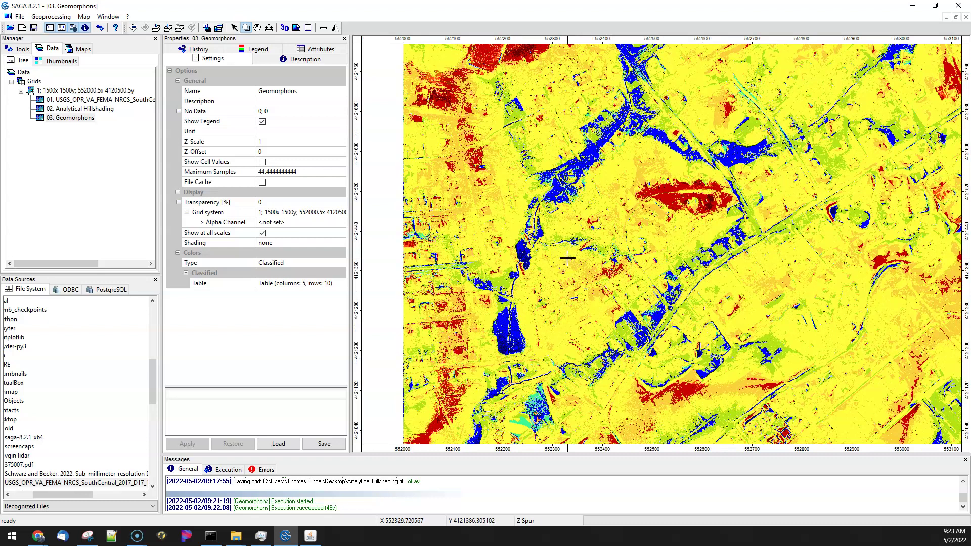
Open a 3D view of the Geomorphons map using the 1500x 1500y grid system and the USGS raster as elevation
{"action": "left_click", "coordinate": [6, 529]}
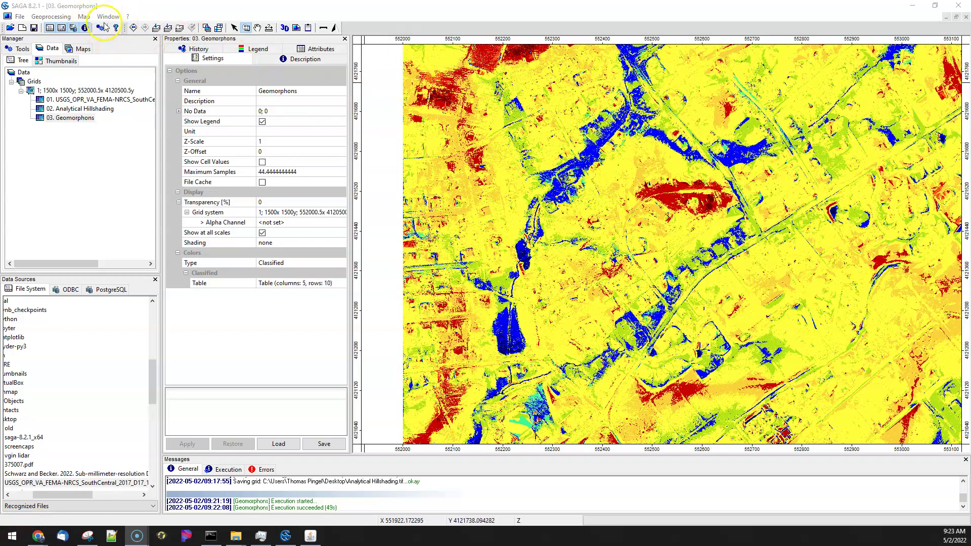
{"action": "left_click", "coordinate": [92, 120]}
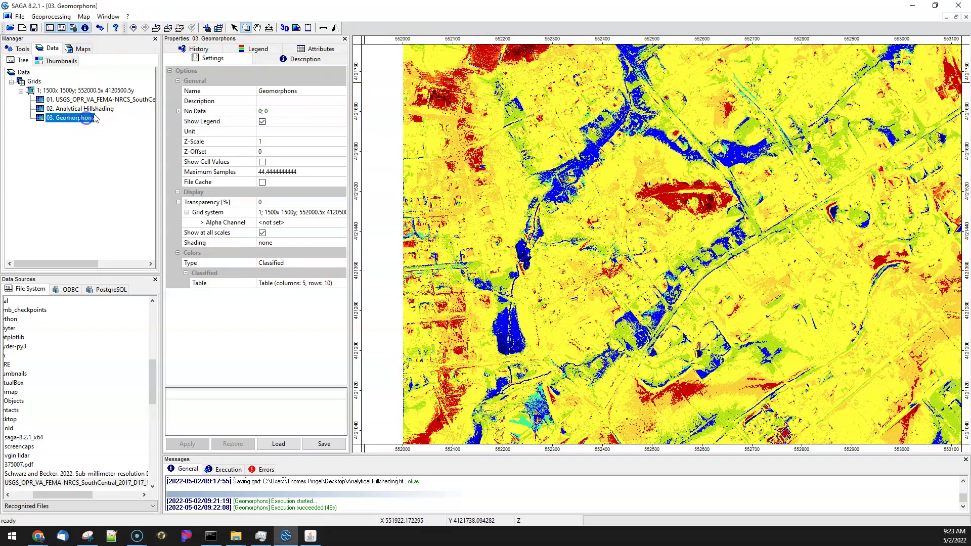
{"action": "left_click", "coordinate": [84, 17]}
{"action": "left_click", "coordinate": [79, 24]}
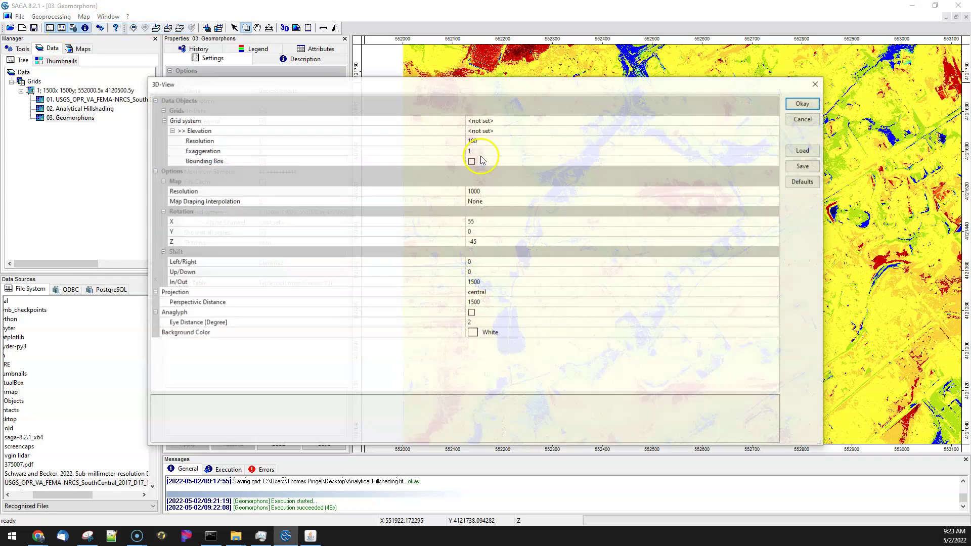
{"action": "left_click", "coordinate": [499, 121]}
{"action": "left_click", "coordinate": [498, 130]}
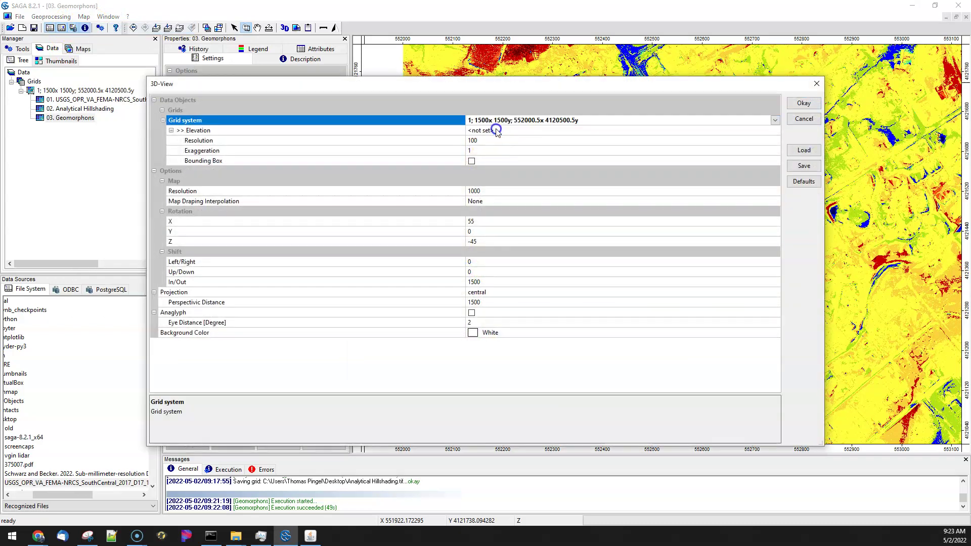
{"action": "left_click", "coordinate": [498, 131]}
{"action": "left_click", "coordinate": [504, 140]}
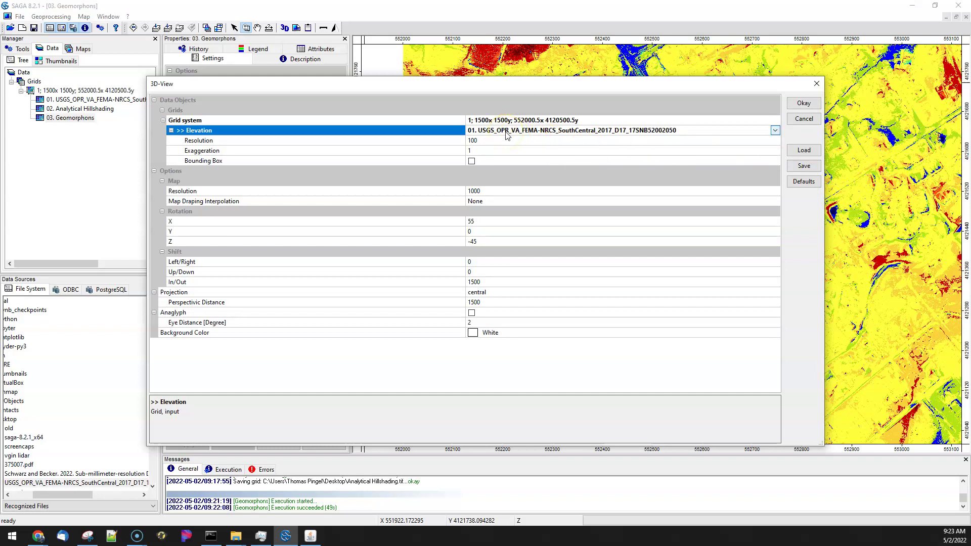
{"action": "left_click", "coordinate": [463, 139]}
{"action": "left_click", "coordinate": [804, 103]}
Rotate the 3D surface to examine the Geomorphons classes draped over the terrain from several angles
{"action": "left_click_drag", "start_coordinate": [593, 281], "coordinate": [780, 183]}
{"action": "left_click", "coordinate": [453, 213]}
{"action": "left_click_drag", "start_coordinate": [453, 212], "coordinate": [724, 237]}
{"action": "left_click_drag", "start_coordinate": [476, 208], "coordinate": [494, 175]}
{"action": "left_click_drag", "start_coordinate": [786, 227], "coordinate": [647, 250]}
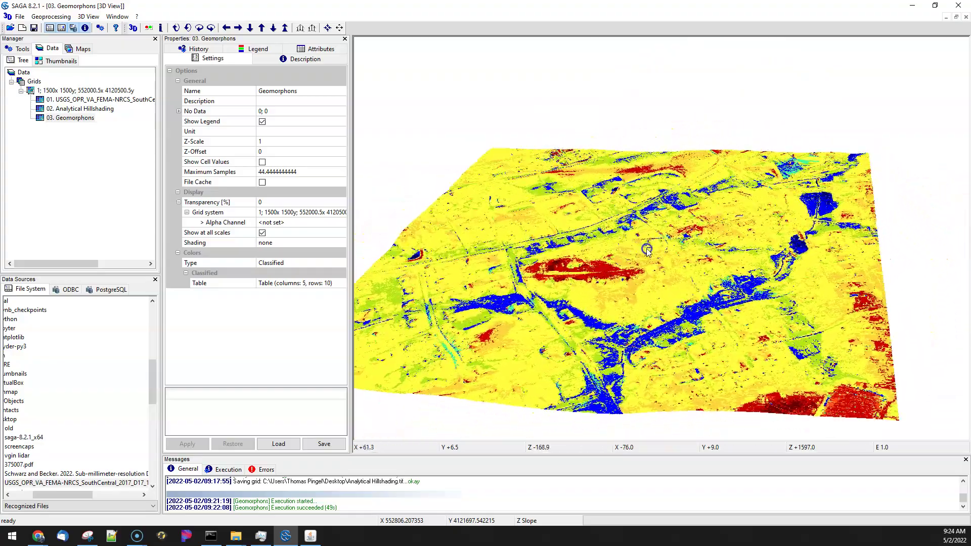
Lower the 3D surface's vertical exaggeration past zero to invert the relief, and rotate the terrain
{"action": "left_click", "coordinate": [87, 17]}
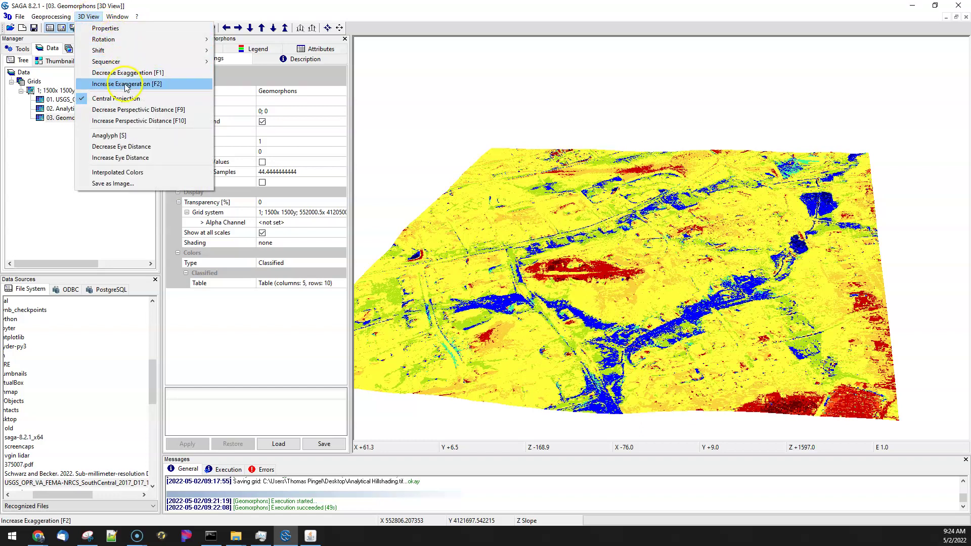
{"action": "left_click", "coordinate": [750, 304]}
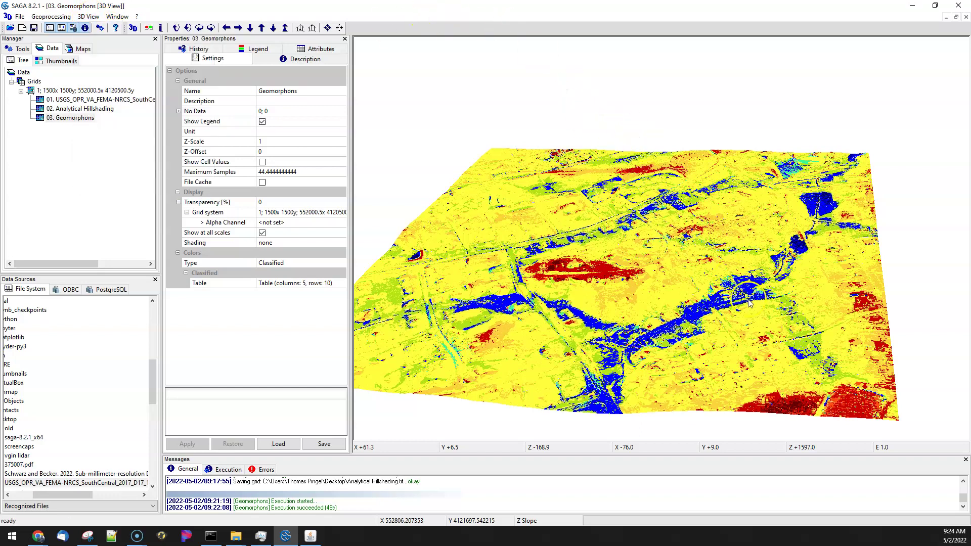
{"action": "key", "text": "F1"}
{"action": "key", "text": "F1"}
{"action": "key", "text": "F1"}
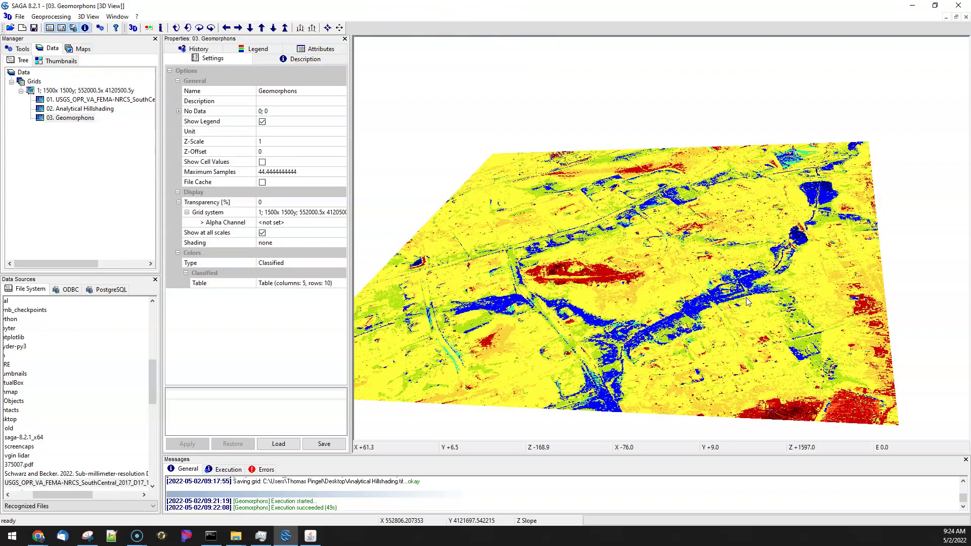
{"action": "key", "text": "F1"}
{"action": "left_click_drag", "start_coordinate": [745, 302], "coordinate": [623, 282]}
Raise the vertical exaggeration of the 3D terrain to 2.5
{"action": "key", "text": "F2"}
{"action": "key", "text": "F2"}
{"action": "key", "text": "F2"}
{"action": "key", "text": "F2"}
{"action": "key", "text": "F2"}
{"action": "key", "text": "F2"}
{"action": "key", "text": "F2"}
{"action": "key", "text": "F2"}
{"action": "key", "text": "F2"}
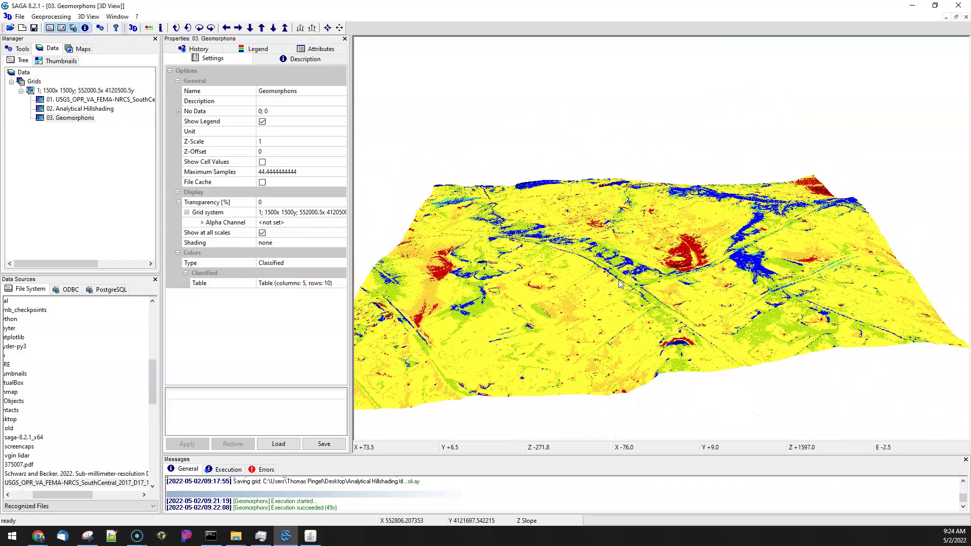
{"action": "key", "text": "F2"}
{"action": "key", "text": "F2"}
{"action": "key", "text": "F2"}
{"action": "key", "text": "F2"}
{"action": "key", "text": "F2"}
{"action": "key", "text": "F2"}
{"action": "key", "text": "F2"}
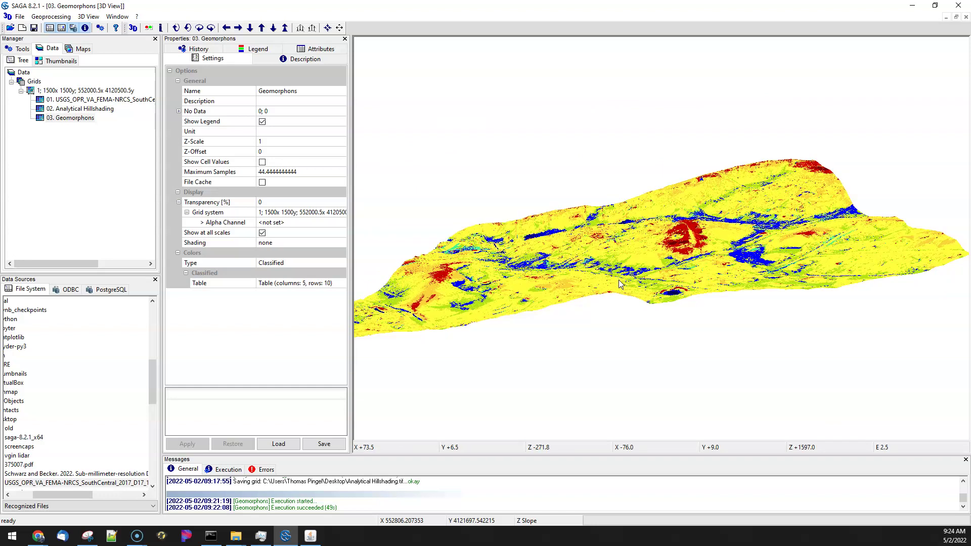
Reduce the vertical exaggeration of the 3D terrain to 0.5 and look over the 3D view options
{"action": "key", "text": "F1"}
{"action": "key", "text": "F1"}
{"action": "key", "text": "F1"}
{"action": "key", "text": "F1"}
{"action": "key", "text": "F1"}
{"action": "key", "text": "F1"}
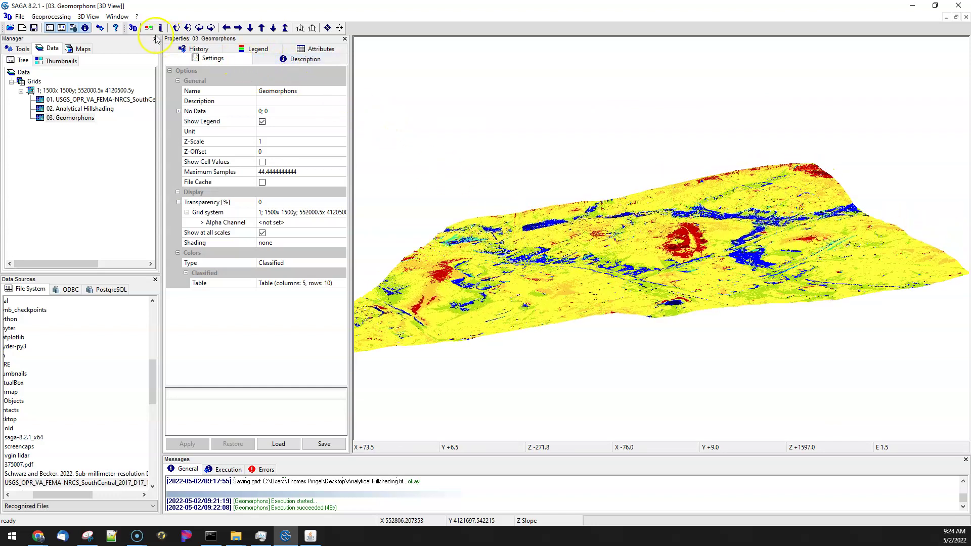
{"action": "left_click", "coordinate": [51, 17]}
{"action": "mouse_move", "coordinate": [85, 19]}
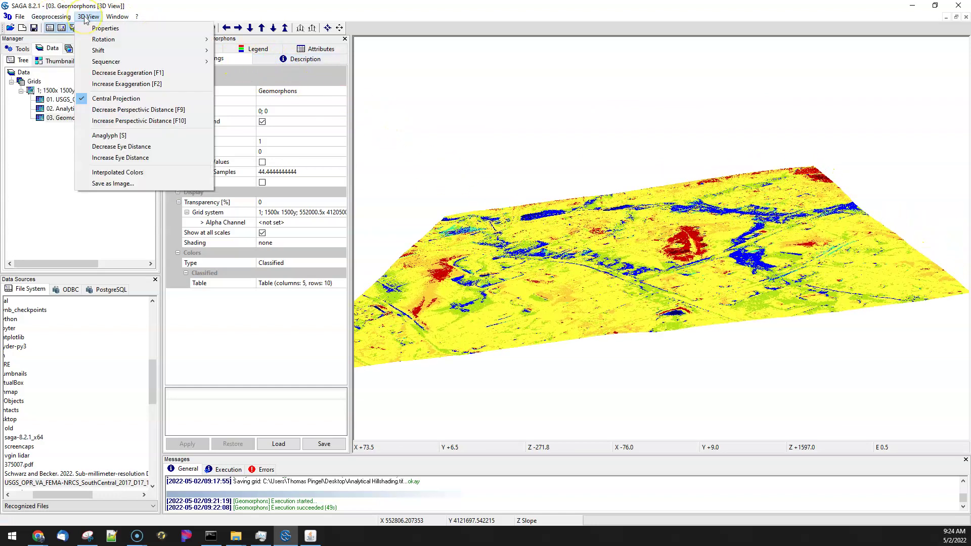
Rotate the 3D terrain and lower its vertical exaggeration further
{"action": "left_click_drag", "start_coordinate": [809, 283], "coordinate": [682, 281]}
{"action": "key", "text": "F1"}
{"action": "key", "text": "F1"}
{"action": "key", "text": "F1"}
{"action": "key", "text": "F1"}
{"action": "key", "text": "F1"}
{"action": "key", "text": "F1"}
Set the 3D terrain's vertical exaggeration to 3.5 and rotate the surface to inspect the exaggerated landforms
{"action": "key", "text": "Down"}
{"action": "key", "text": "Down"}
{"action": "key", "text": "Down"}
{"action": "key", "text": "F2"}
{"action": "key", "text": "F2"}
{"action": "key", "text": "F2"}
{"action": "key", "text": "F2"}
{"action": "key", "text": "F2"}
{"action": "key", "text": "F2"}
{"action": "key", "text": "F2"}
{"action": "key", "text": "F2"}
{"action": "key", "text": "F2"}
{"action": "key", "text": "F2"}
{"action": "key", "text": "F2"}
{"action": "key", "text": "F2"}
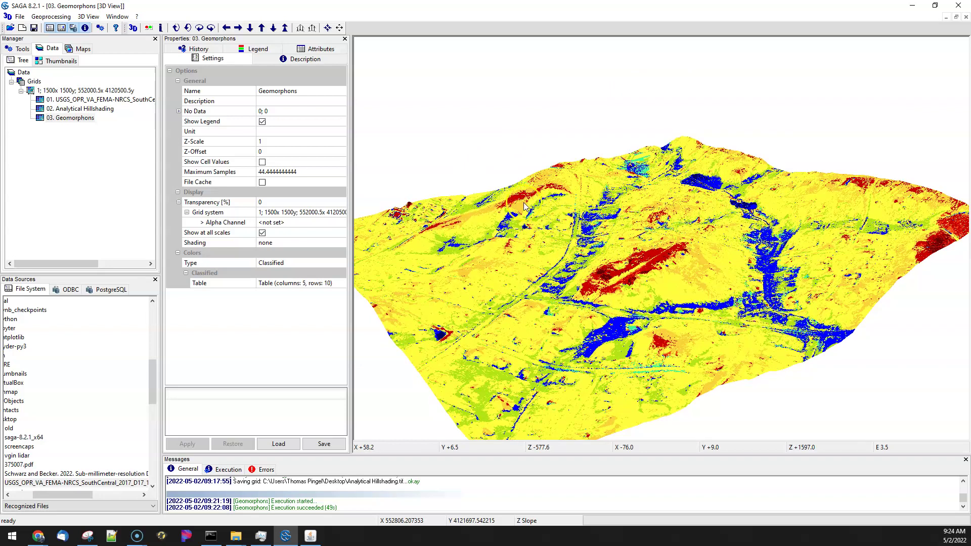
{"action": "left_click_drag", "start_coordinate": [592, 276], "coordinate": [539, 286]}
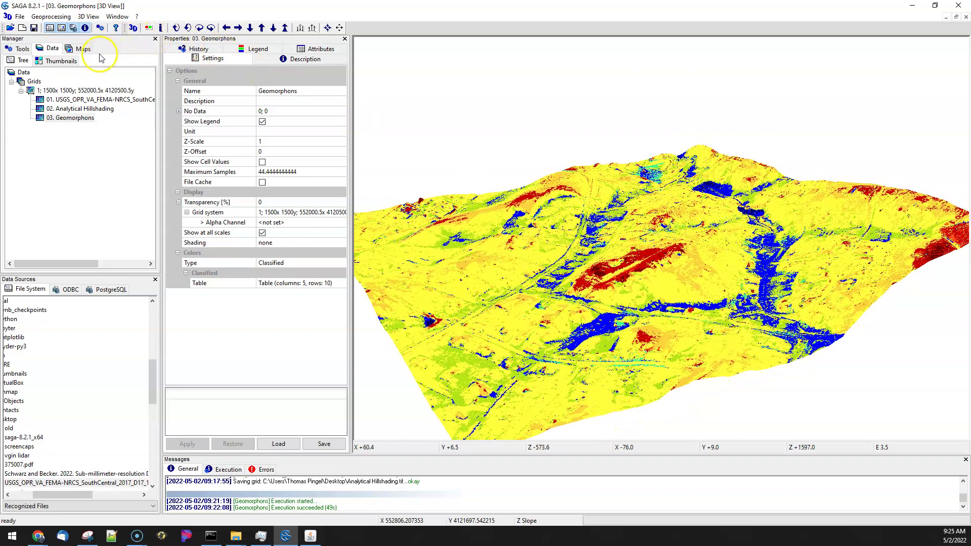
List the open maps and hide the USGS elevation layer in its map
{"action": "left_click", "coordinate": [84, 50]}
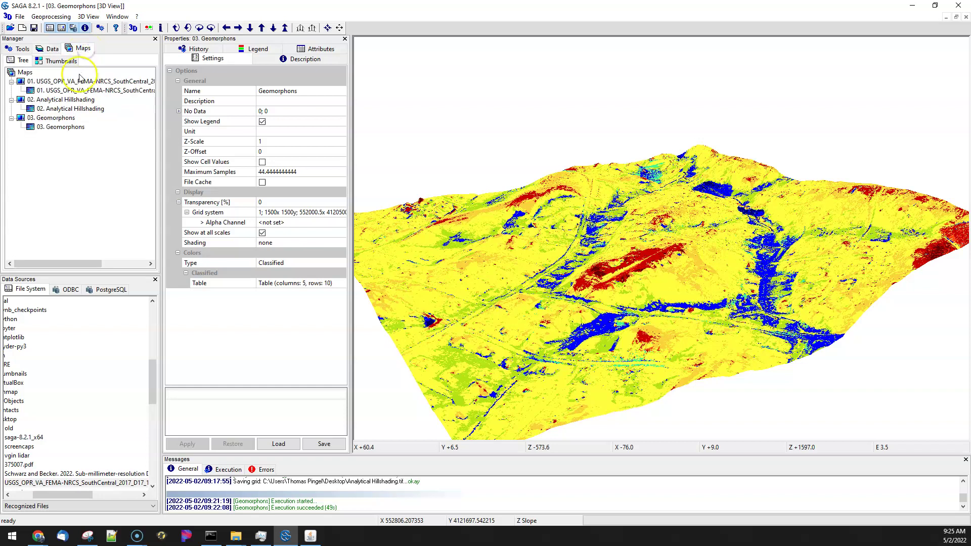
{"action": "left_click", "coordinate": [59, 91]}
{"action": "right_click", "coordinate": [59, 93]}
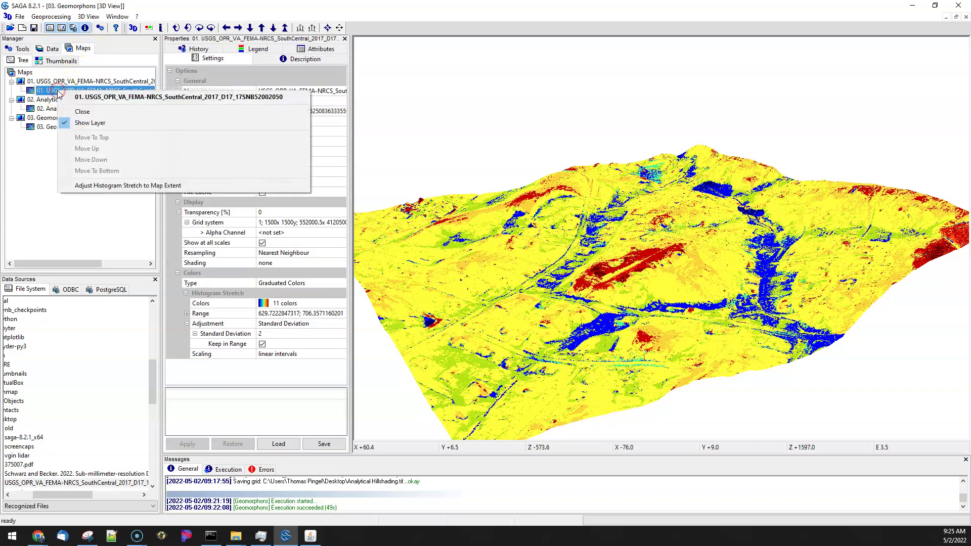
{"action": "left_click", "coordinate": [86, 99]}
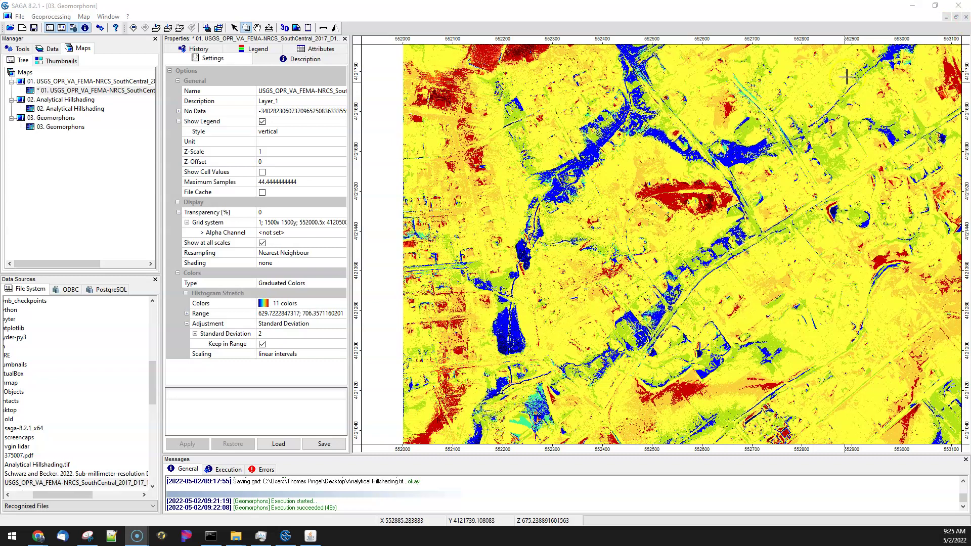
Open another 3D view of the Geomorphons map with the 1500x 1500y grid system, rotate it, and close the view
{"action": "left_click_drag", "start_coordinate": [547, 322], "coordinate": [566, 328]}
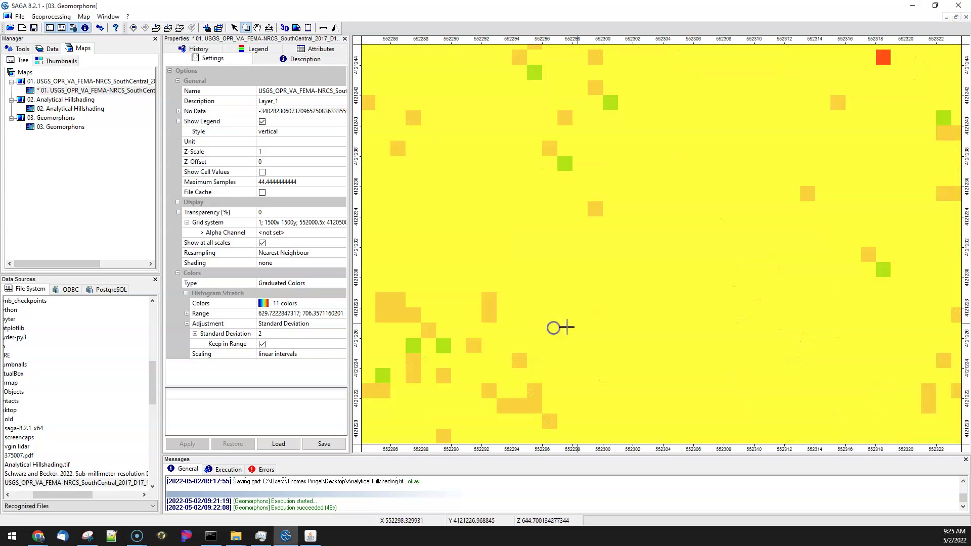
{"action": "scroll", "coordinate": [569, 256], "scroll_direction": "down", "scroll_amount": 5}
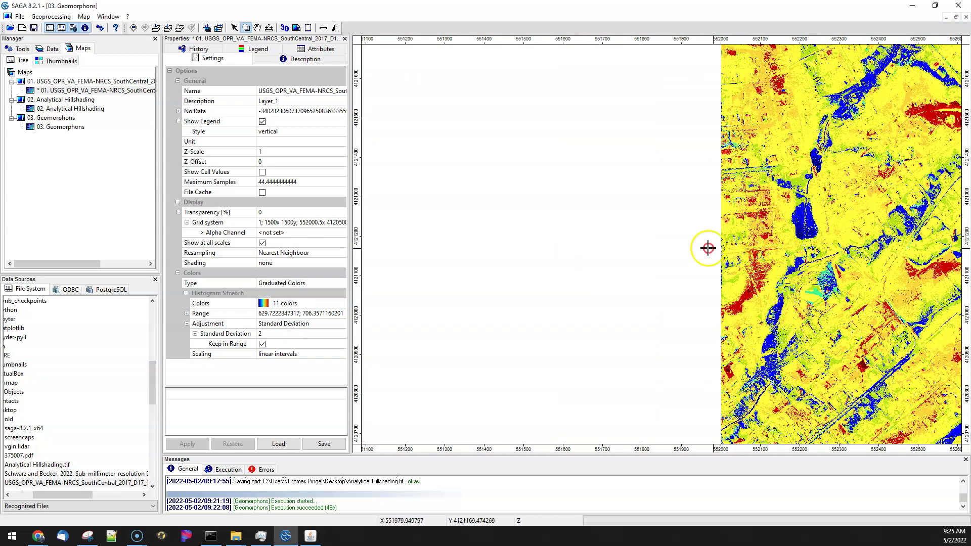
{"action": "right_click", "coordinate": [674, 268]}
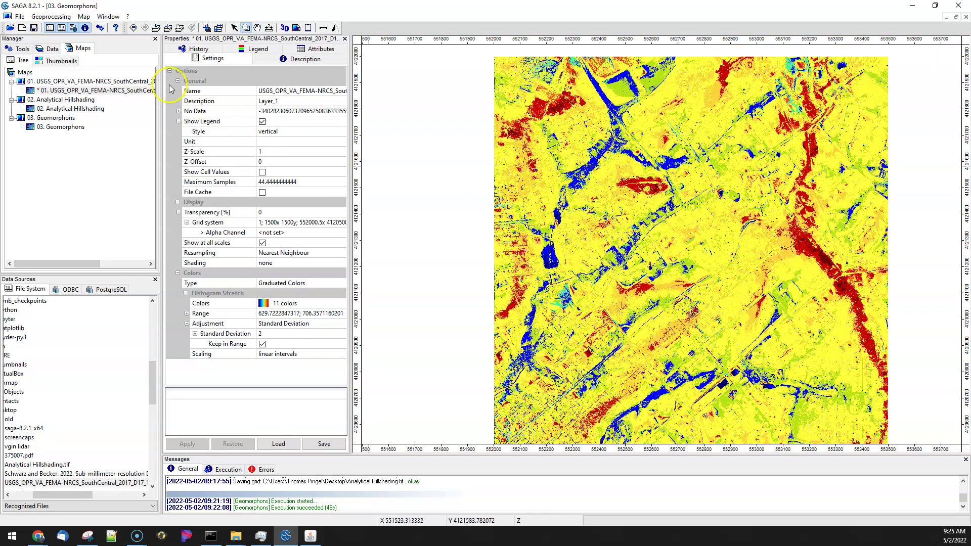
{"action": "left_click", "coordinate": [82, 17]}
{"action": "left_click", "coordinate": [101, 31]}
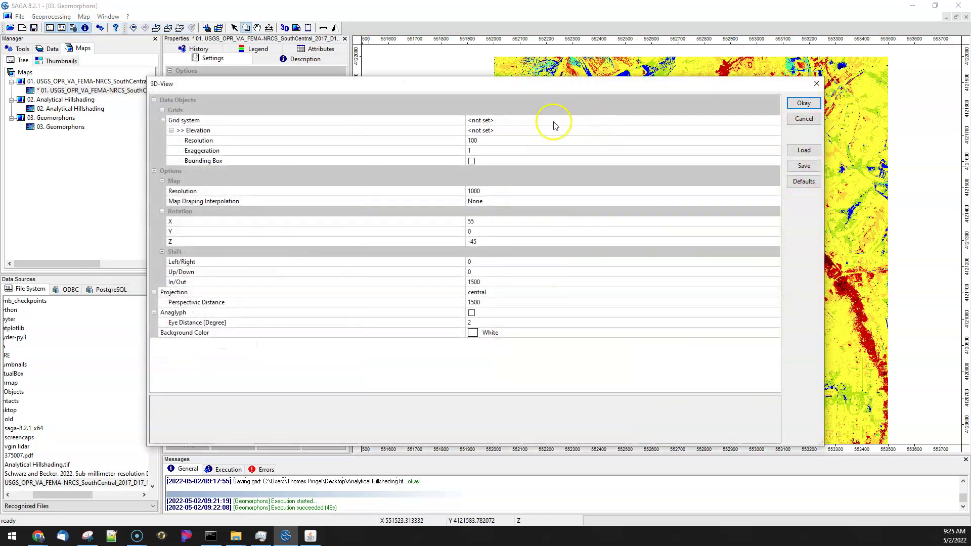
{"action": "left_click", "coordinate": [536, 121]}
{"action": "left_click", "coordinate": [530, 131]}
{"action": "left_click", "coordinate": [520, 130]}
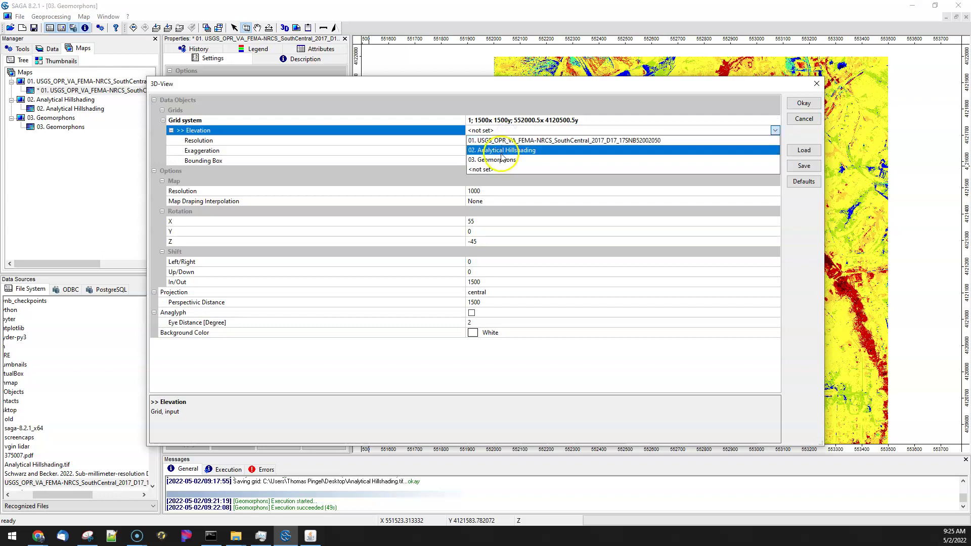
{"action": "left_click", "coordinate": [517, 154]}
{"action": "left_click", "coordinate": [505, 131]}
{"action": "left_click", "coordinate": [645, 113]}
{"action": "left_click", "coordinate": [806, 105]}
{"action": "mouse_move", "coordinate": [664, 259]}
{"action": "left_mouse_down"}
{"action": "mouse_move", "coordinate": [560, 184]}
{"action": "mouse_move", "coordinate": [667, 248]}
{"action": "left_mouse_up"}
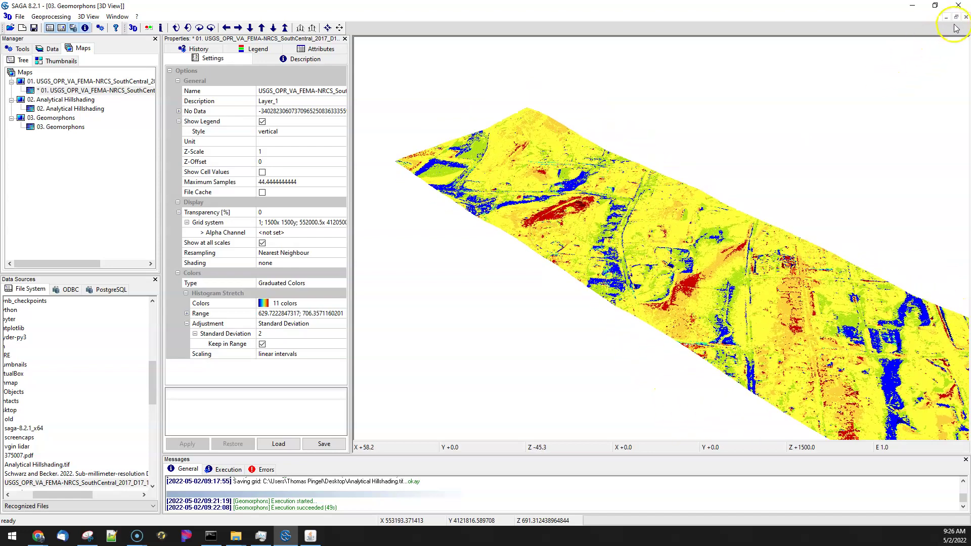
{"action": "left_click", "coordinate": [966, 17]}
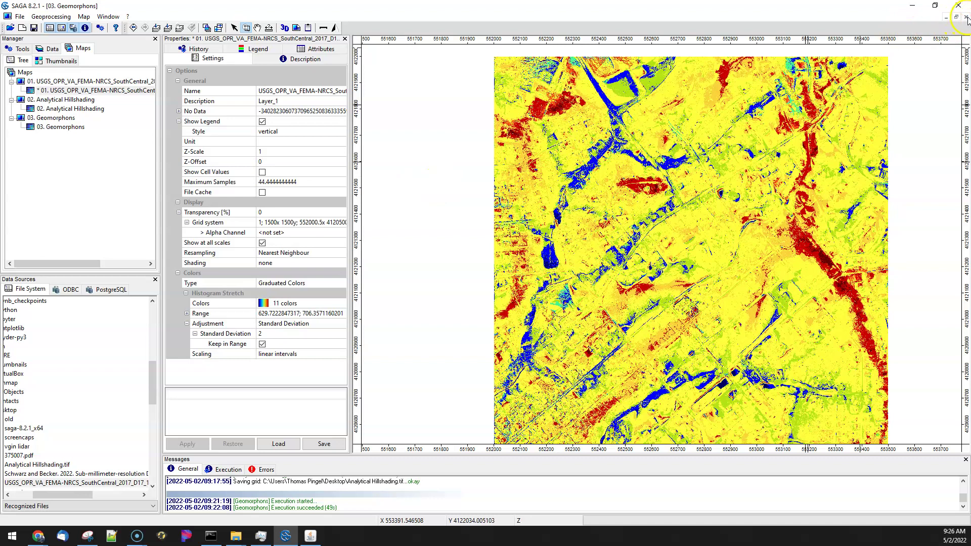
Close the Geomorphons and Analytical Hillshading map windows and show the USGS elevation layer in its map
{"action": "left_click", "coordinate": [966, 17]}
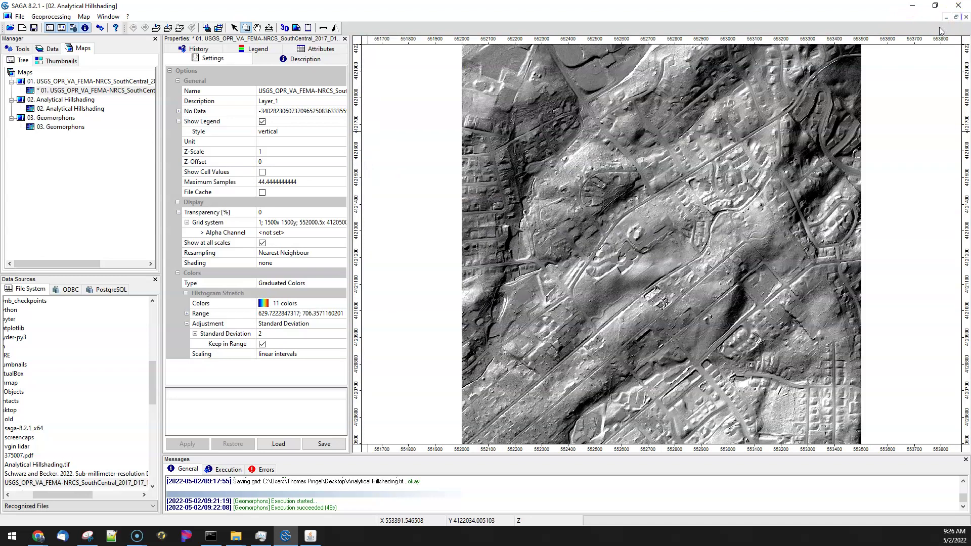
{"action": "left_click", "coordinate": [965, 16]}
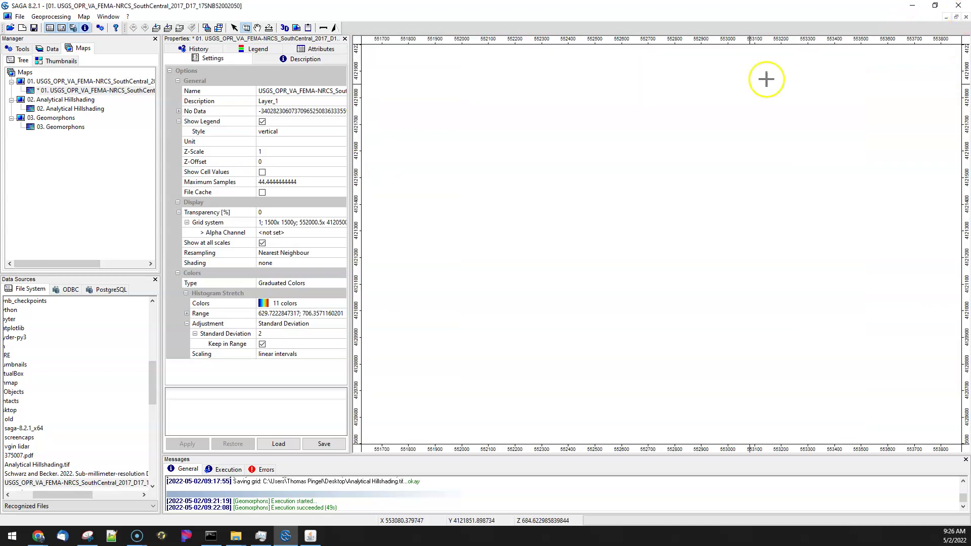
{"action": "right_click", "coordinate": [55, 94]}
{"action": "left_click", "coordinate": [86, 124]}
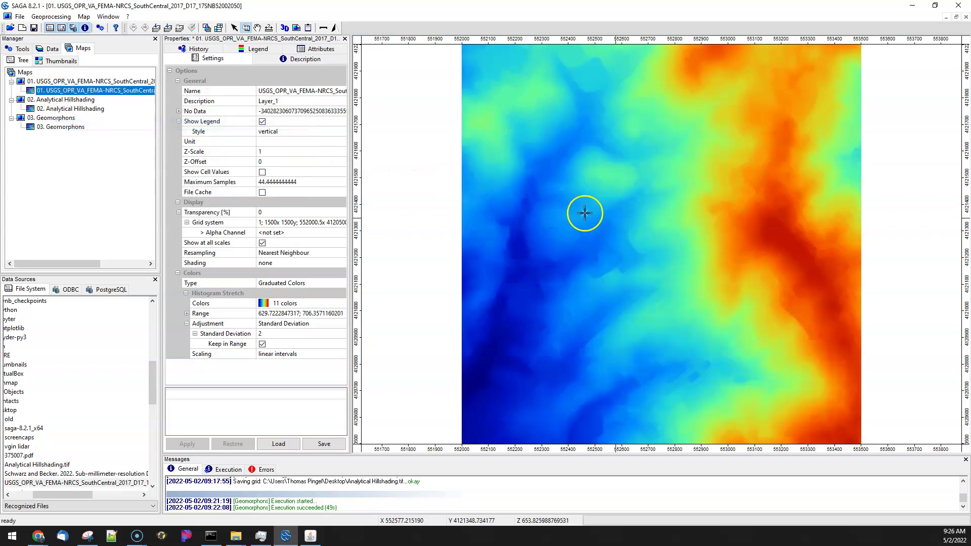
Enable Show Cell Values for the USGS elevation layer, apply it, and examine the elevations of individual cells
{"action": "scroll", "coordinate": [693, 203], "scroll_direction": "up", "scroll_amount": 2}
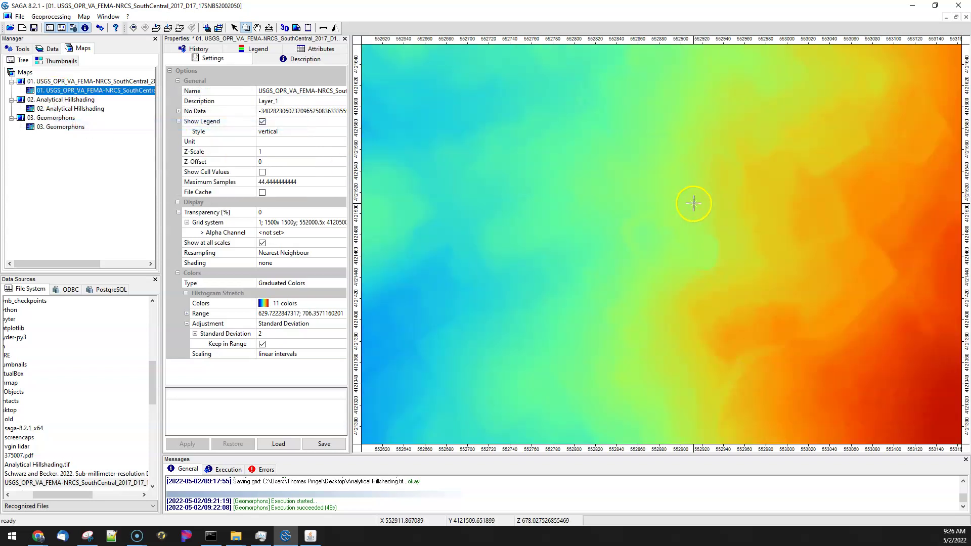
{"action": "scroll", "coordinate": [693, 204], "scroll_direction": "down", "scroll_amount": 1}
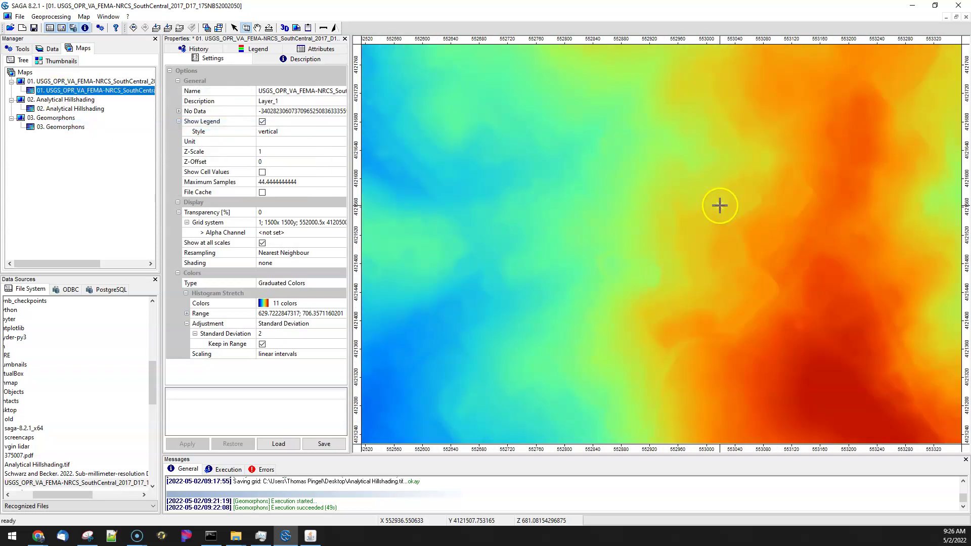
{"action": "left_click", "coordinate": [262, 171]}
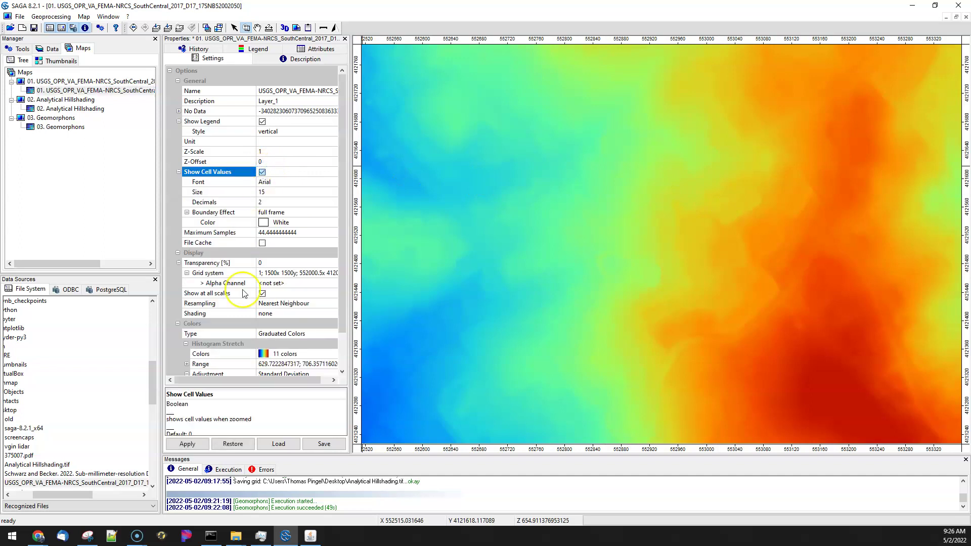
{"action": "left_click", "coordinate": [187, 444]}
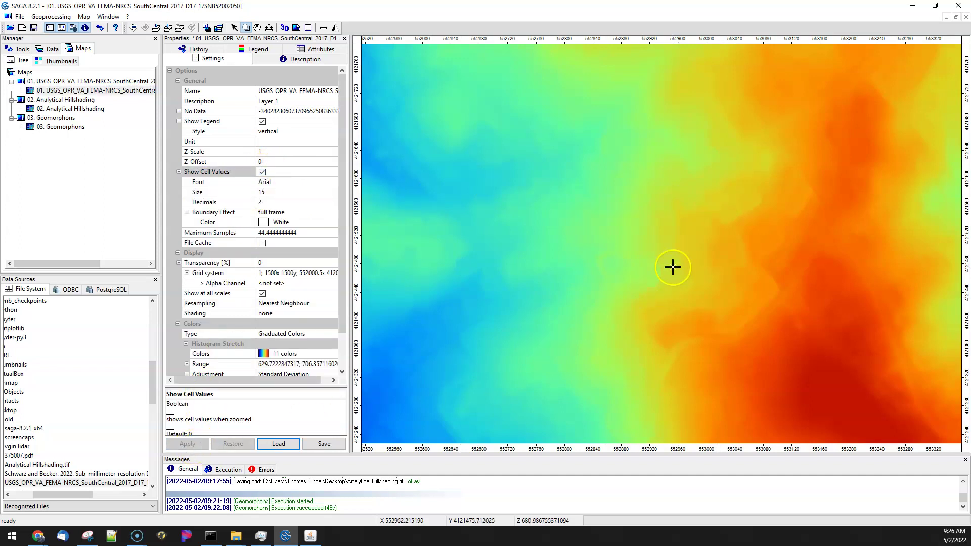
{"action": "scroll", "coordinate": [665, 229], "scroll_direction": "up", "scroll_amount": 6}
{"action": "scroll", "coordinate": [665, 228], "scroll_direction": "up", "scroll_amount": 5}
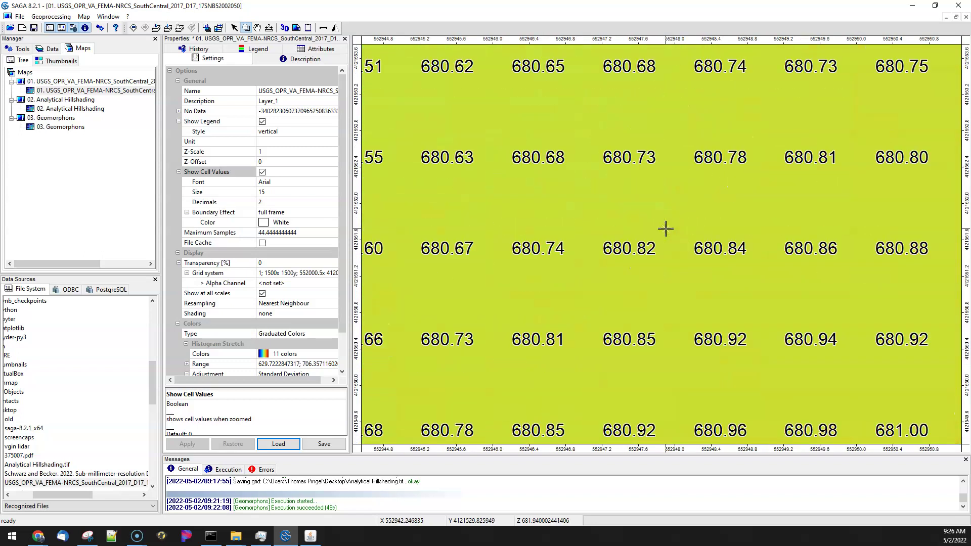
{"action": "scroll", "coordinate": [665, 229], "scroll_direction": "down", "scroll_amount": 2}
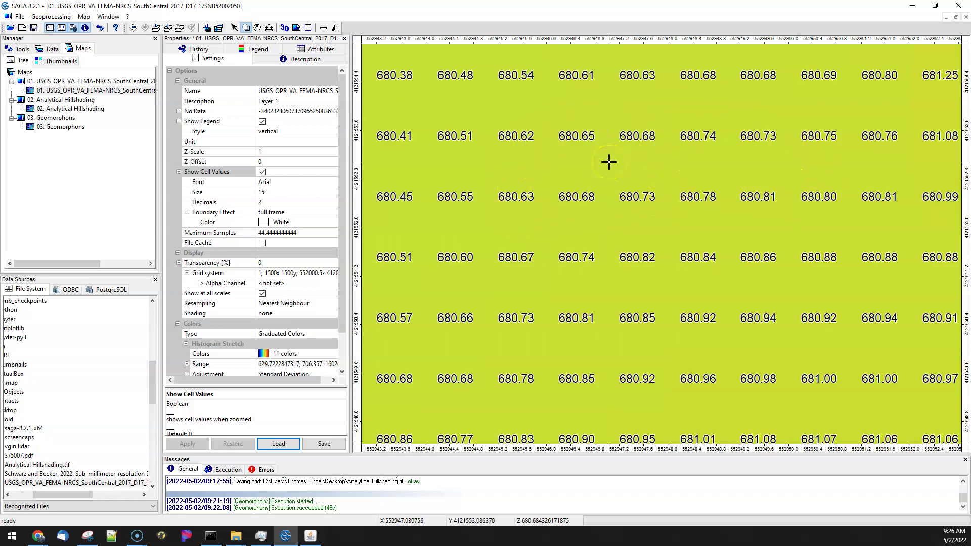
{"action": "scroll", "coordinate": [609, 162], "scroll_direction": "down", "scroll_amount": 1}
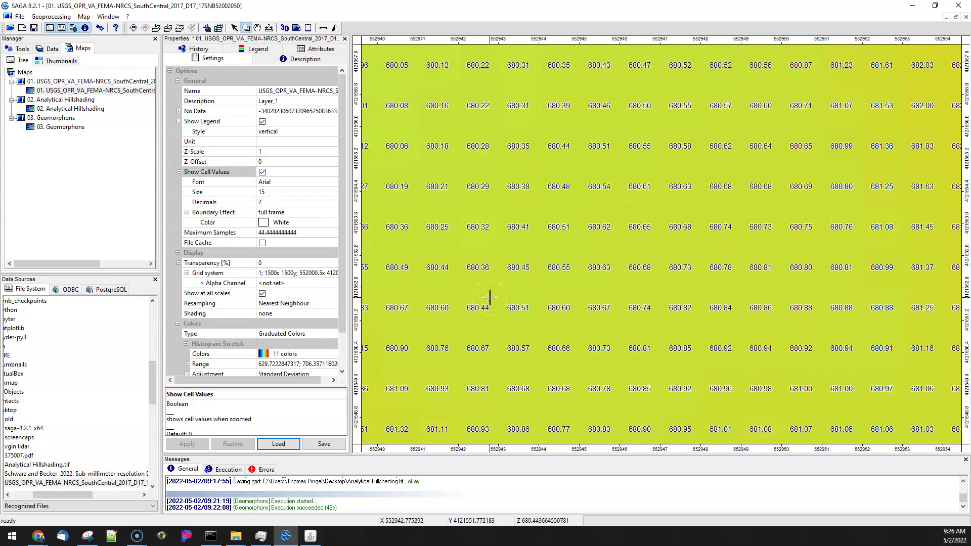
Close the USGS elevation map window
{"action": "left_click", "coordinate": [67, 128]}
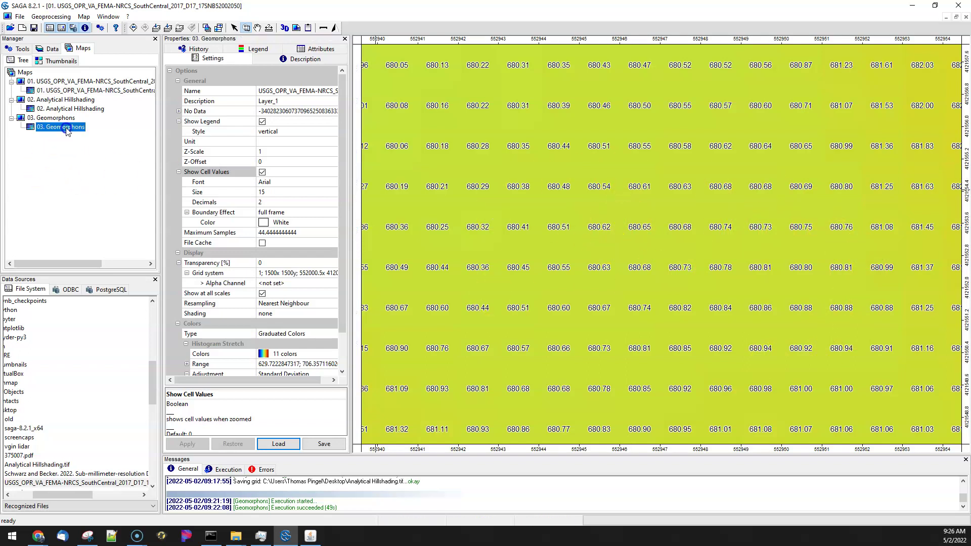
{"action": "right_click", "coordinate": [67, 130]}
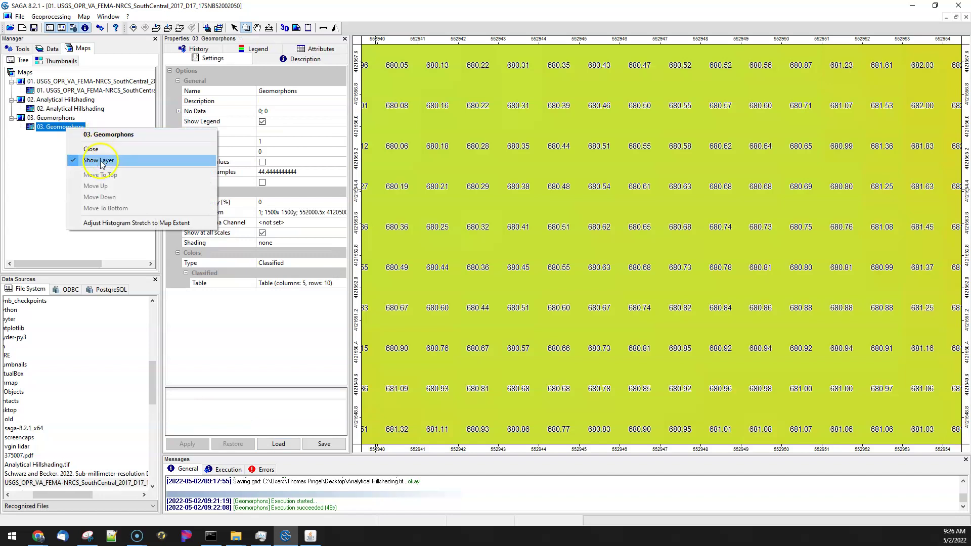
{"action": "left_click", "coordinate": [966, 17]}
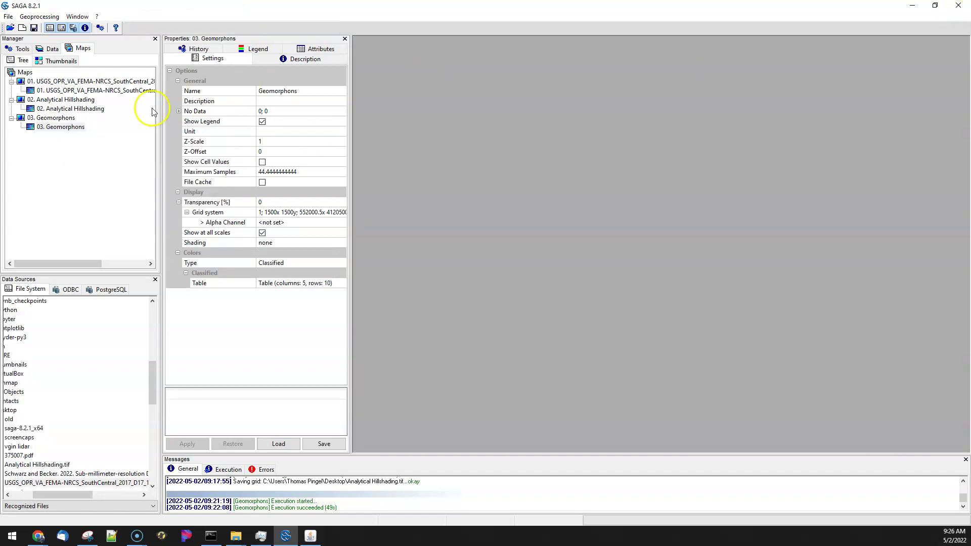
Remove the Geomorphons layer and its map from the map list and accept the deletion
{"action": "left_click", "coordinate": [53, 121]}
{"action": "right_click", "coordinate": [53, 122]}
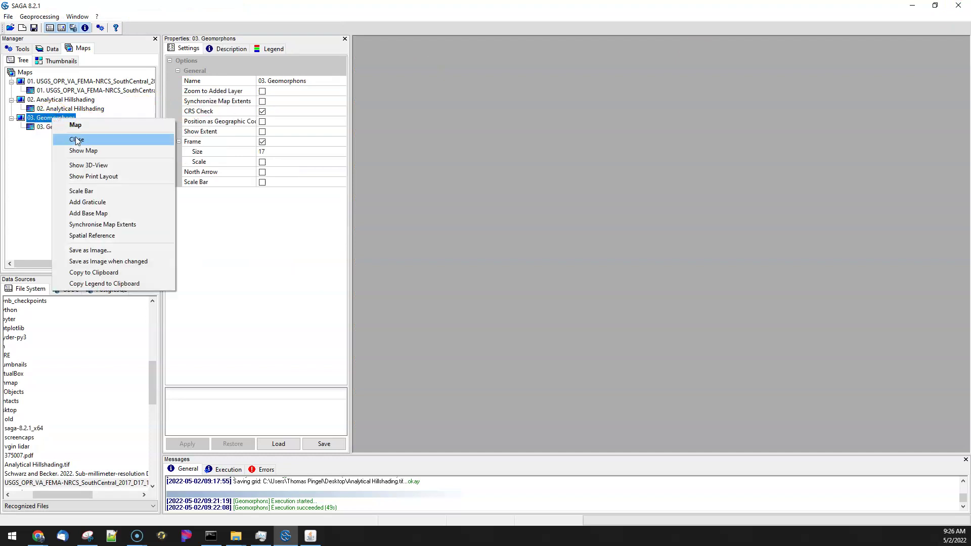
{"action": "left_click", "coordinate": [53, 126]}
{"action": "left_click", "coordinate": [54, 127]}
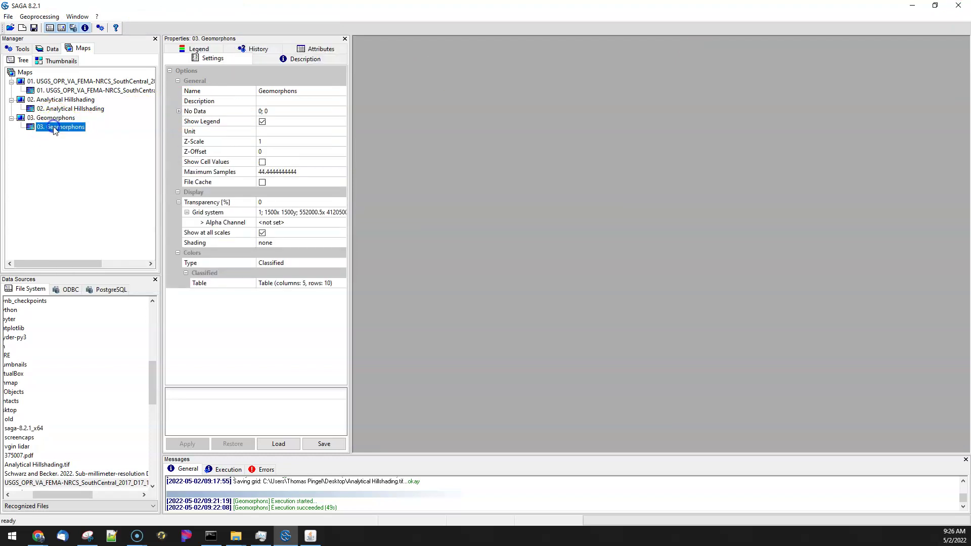
{"action": "right_click", "coordinate": [54, 128]}
{"action": "left_click", "coordinate": [31, 159]}
{"action": "left_click", "coordinate": [80, 49]}
{"action": "right_click", "coordinate": [54, 127]}
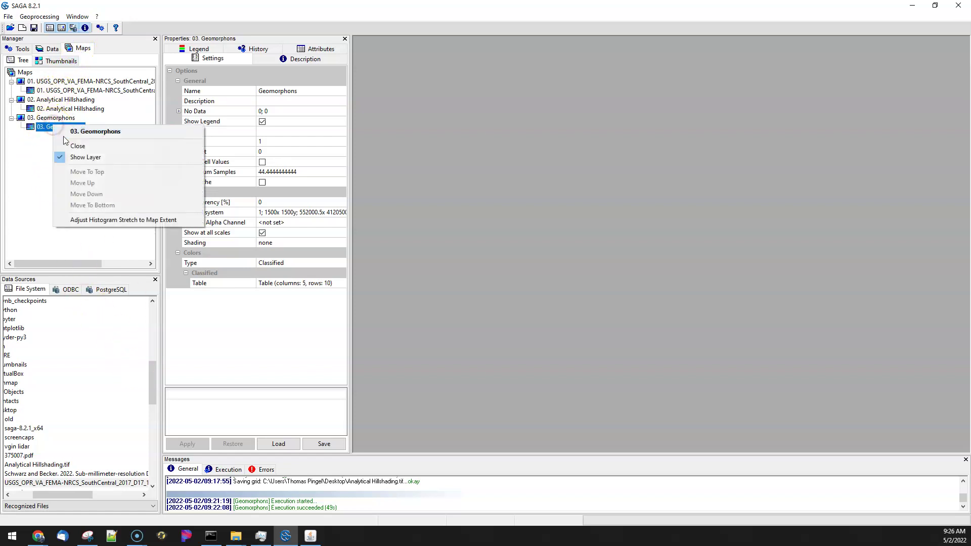
{"action": "left_click", "coordinate": [71, 145]}
{"action": "left_click", "coordinate": [509, 267]}
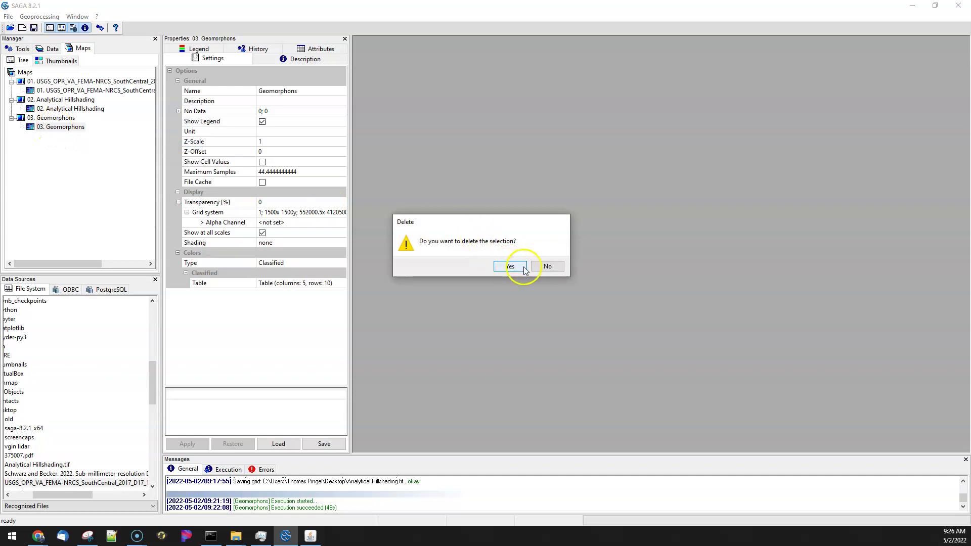
Display the Analytical Hillshading map from the map list
{"action": "left_click", "coordinate": [71, 113]}
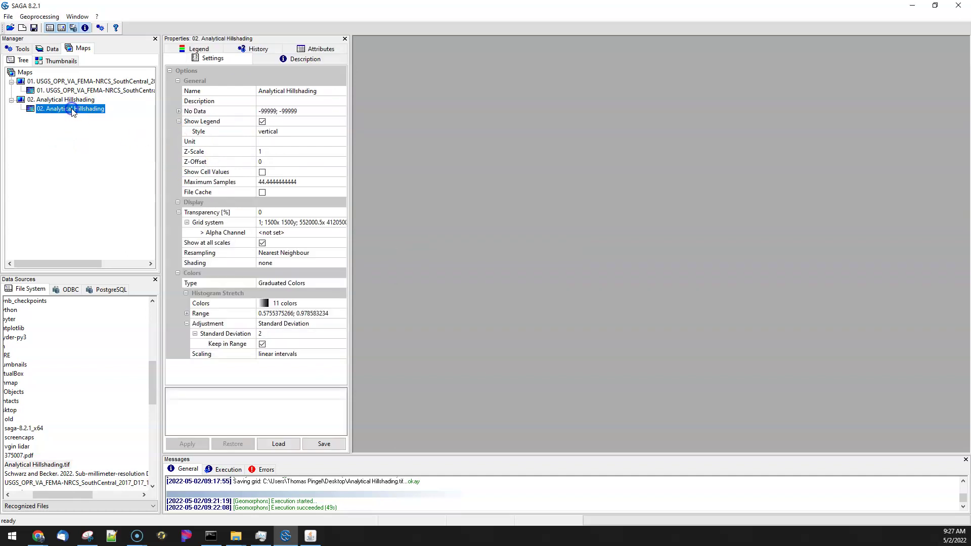
{"action": "right_click", "coordinate": [73, 112]}
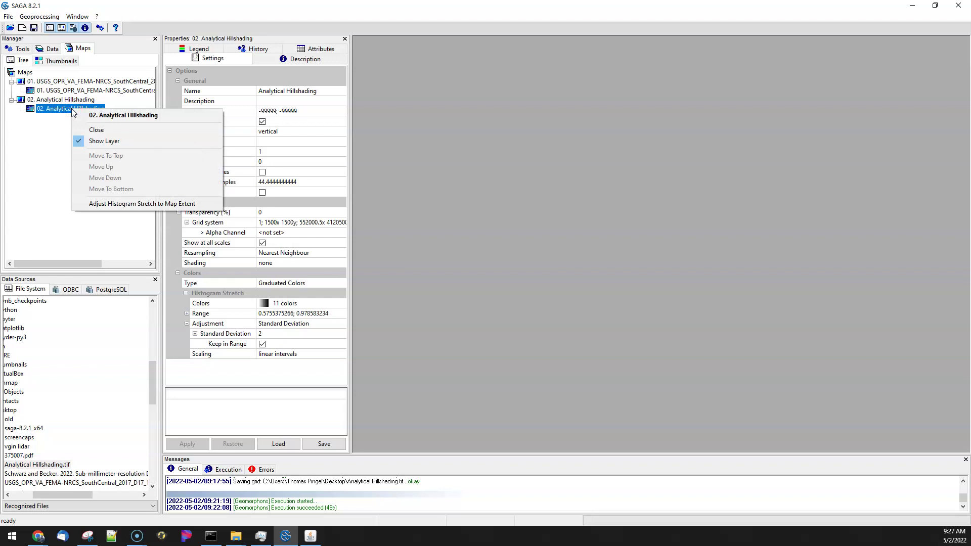
{"action": "left_click", "coordinate": [104, 140]}
{"action": "right_click", "coordinate": [68, 100]}
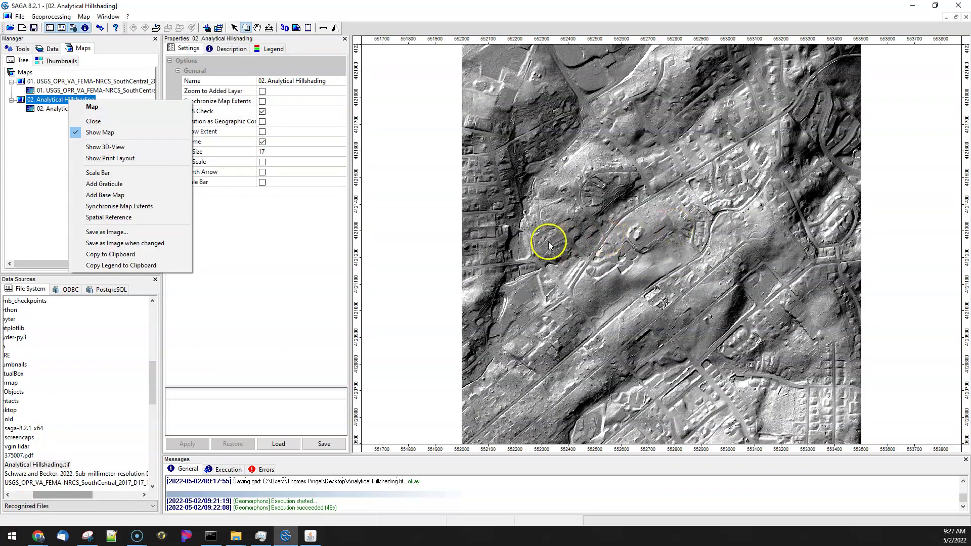
{"action": "key", "text": "Escape"}
Enable Show Cell Values for the Analytical Hillshading layer and apply it with individual raster cells in view
{"action": "left_click", "coordinate": [662, 218]}
{"action": "left_click", "coordinate": [662, 218]}
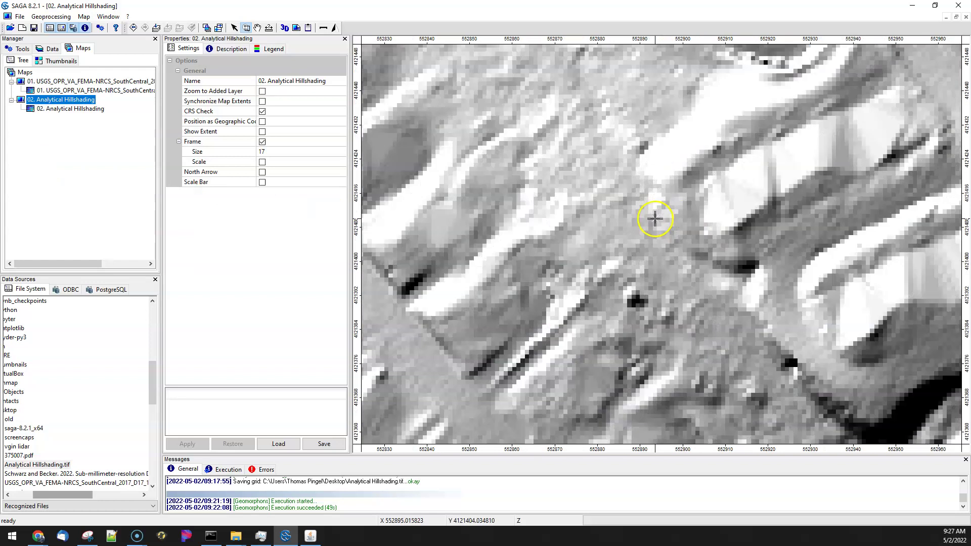
{"action": "left_click", "coordinate": [663, 187]}
{"action": "left_click", "coordinate": [657, 195]}
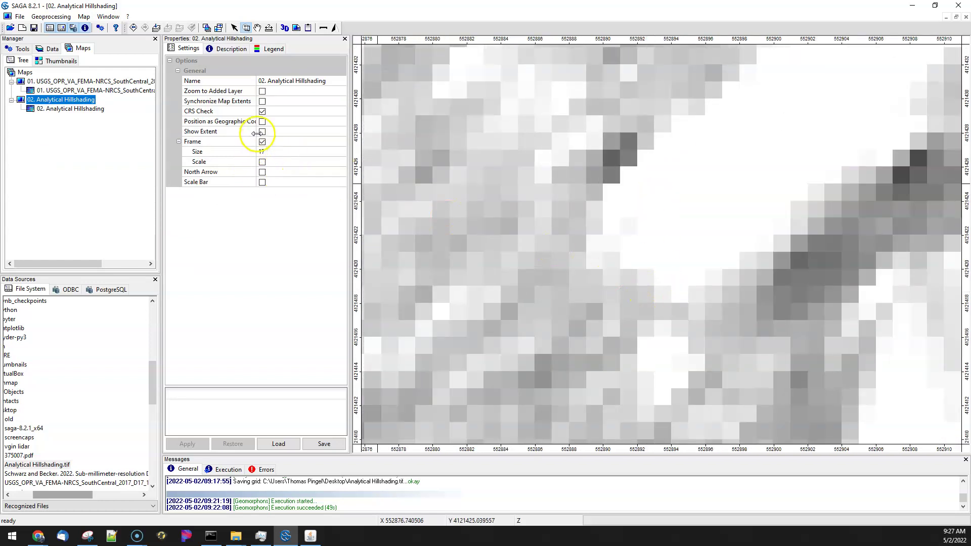
{"action": "left_click", "coordinate": [88, 108]}
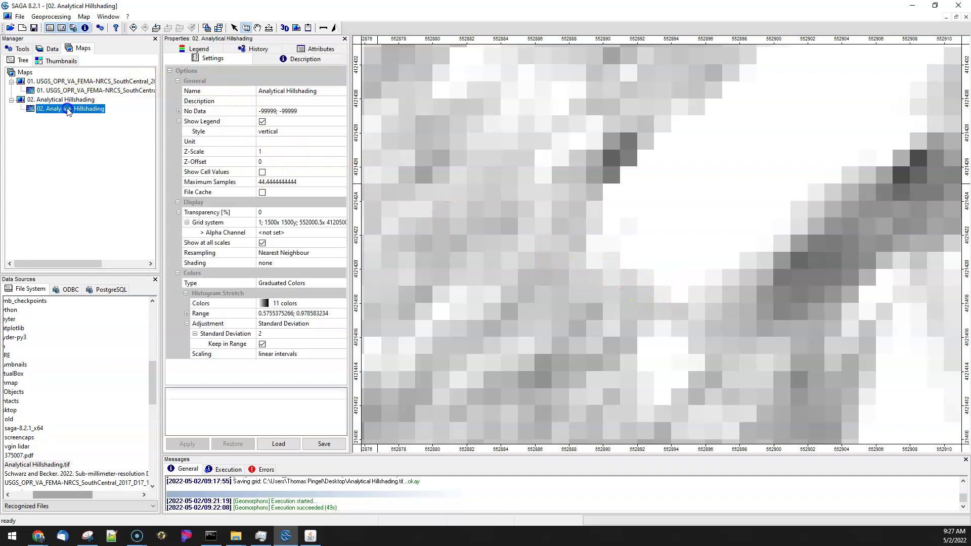
{"action": "left_click", "coordinate": [262, 172]}
{"action": "left_click", "coordinate": [191, 444]}
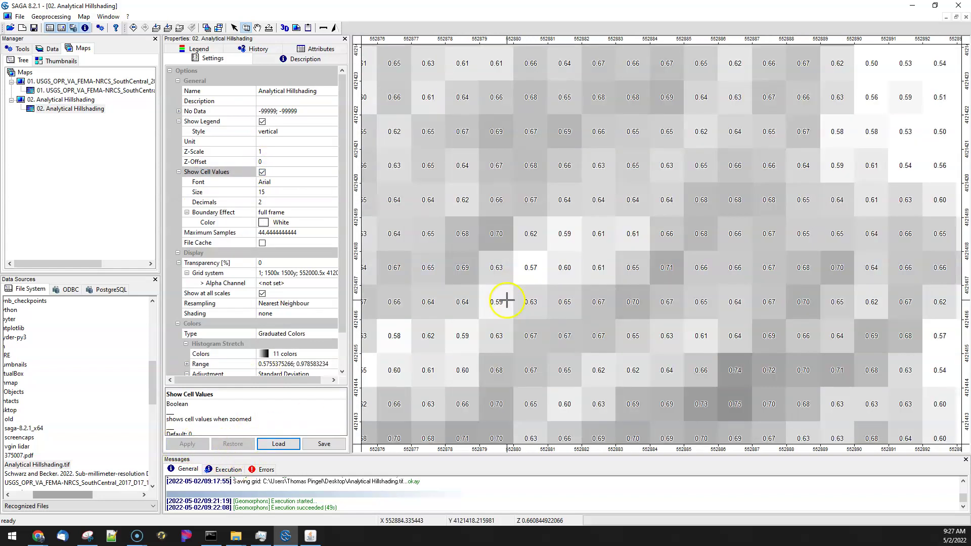
Examine the hillshade values of individual cells in light and dark areas of the Analytical Hillshading map
{"action": "left_click", "coordinate": [506, 301]}
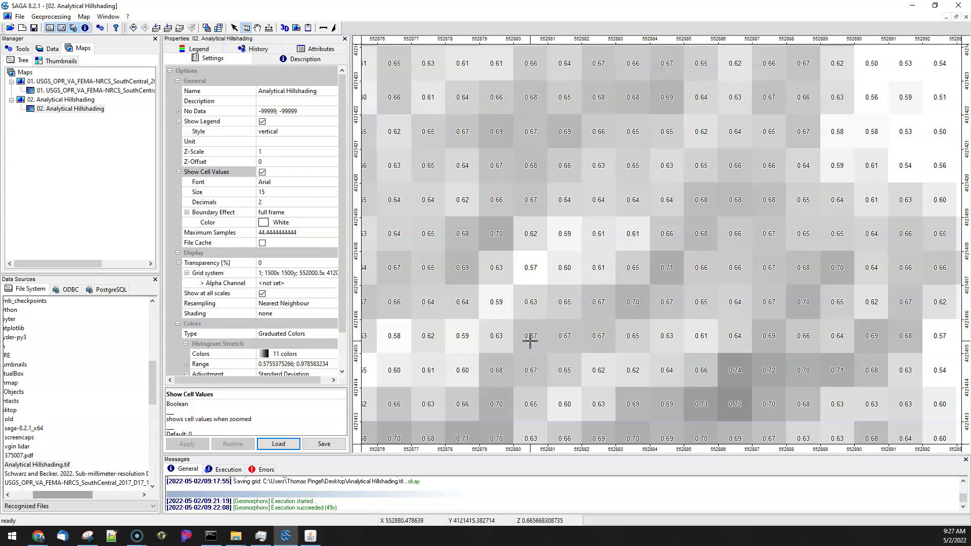
{"action": "scroll", "coordinate": [530, 342], "scroll_direction": "down", "scroll_amount": 1}
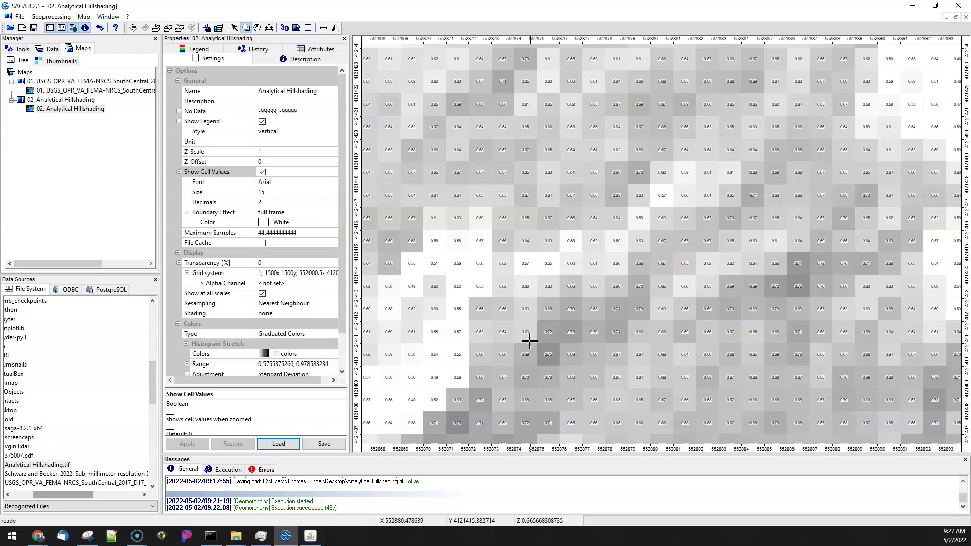
{"action": "left_click", "coordinate": [550, 354]}
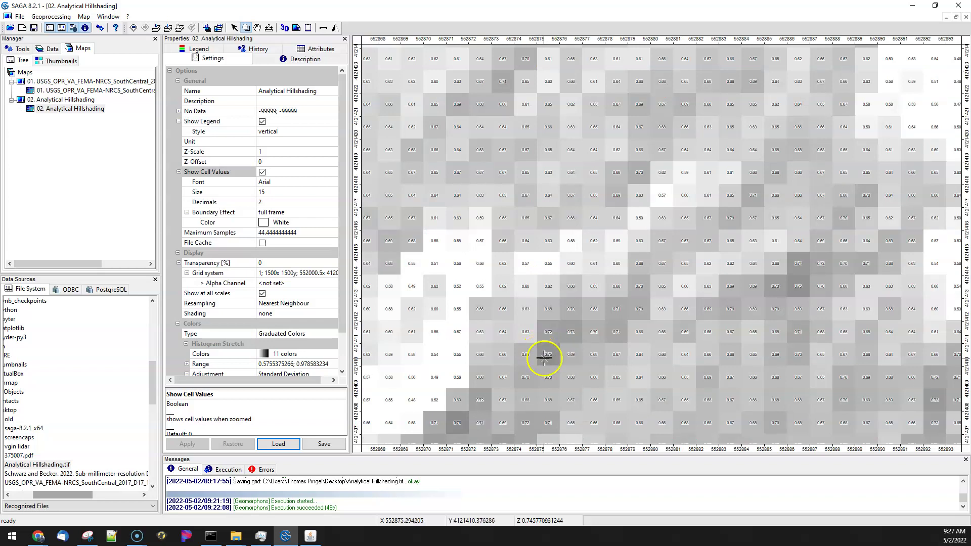
{"action": "scroll", "coordinate": [523, 255], "scroll_direction": "down", "scroll_amount": 3}
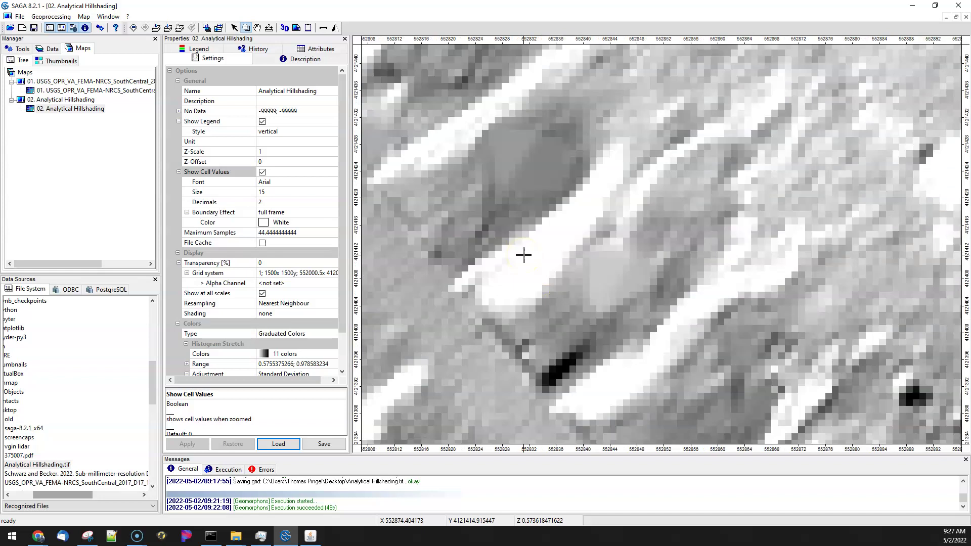
{"action": "left_click", "coordinate": [511, 297]}
{"action": "scroll", "coordinate": [511, 298], "scroll_direction": "up", "scroll_amount": 3}
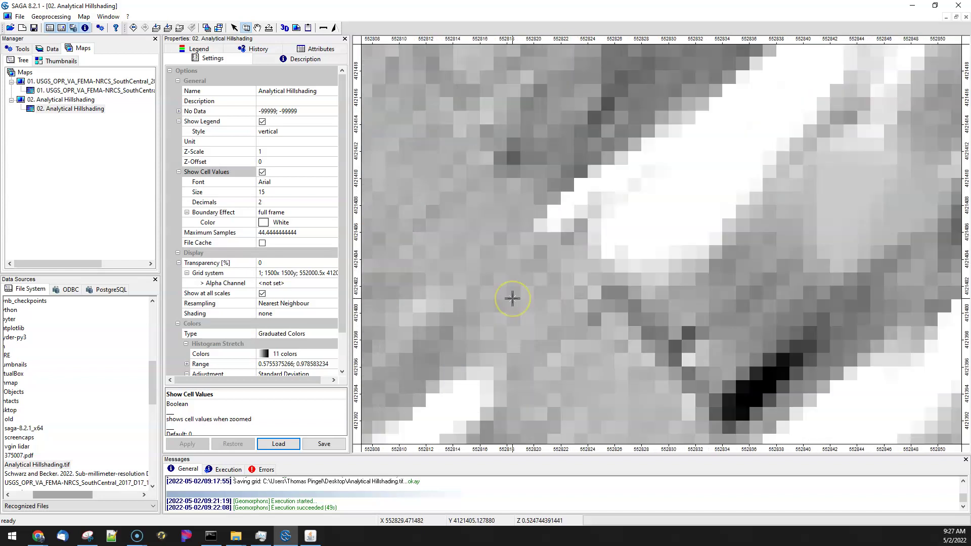